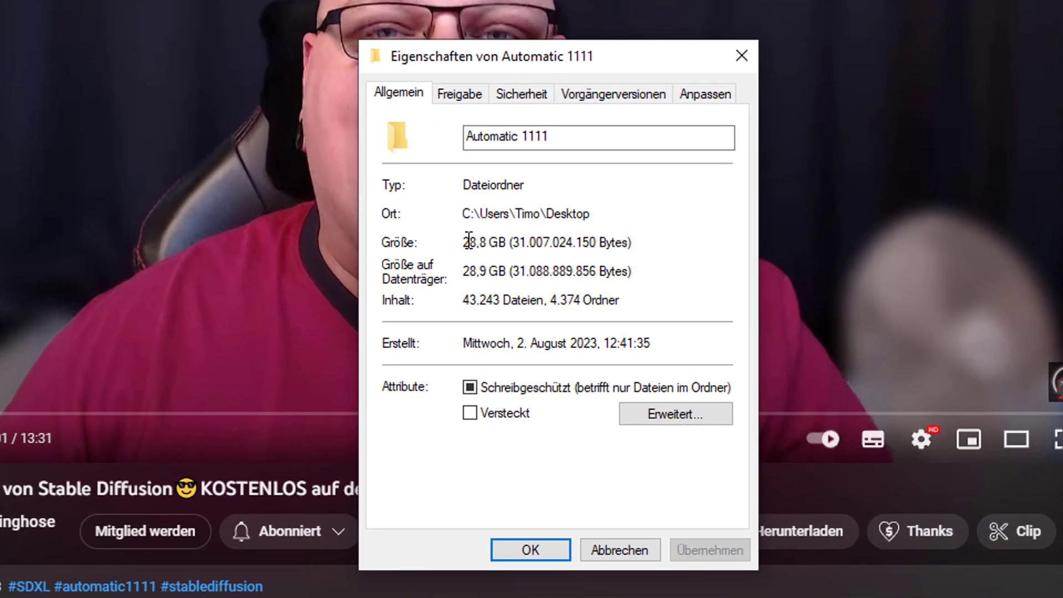
# Check the size of the Automatic 1111 folder in its properties, then close the dialog.
pyautogui.moveTo(470, 242); pyautogui.dragTo(553, 243)
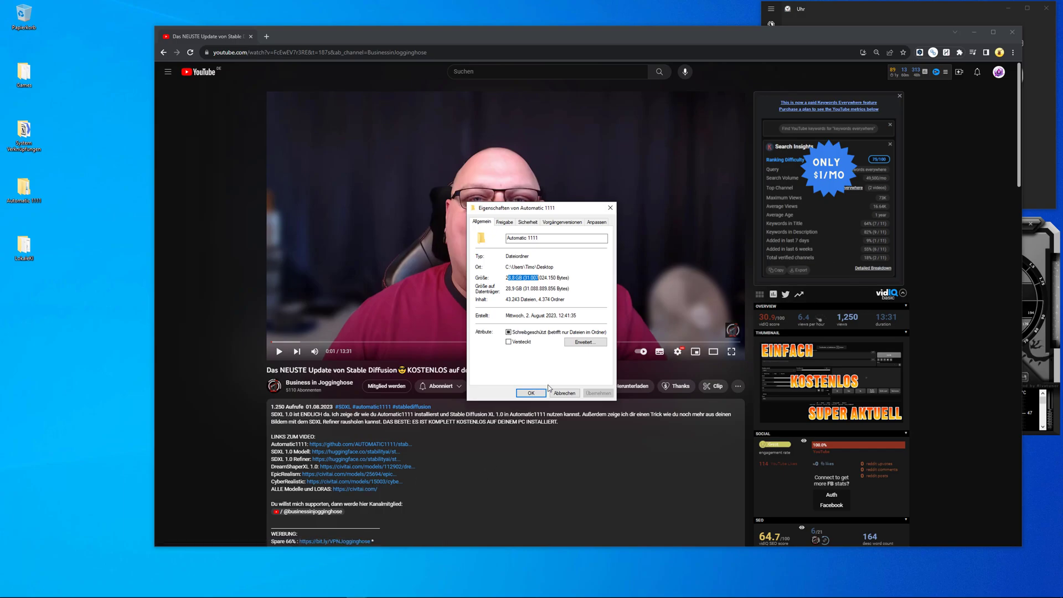
pyautogui.click(563, 394)
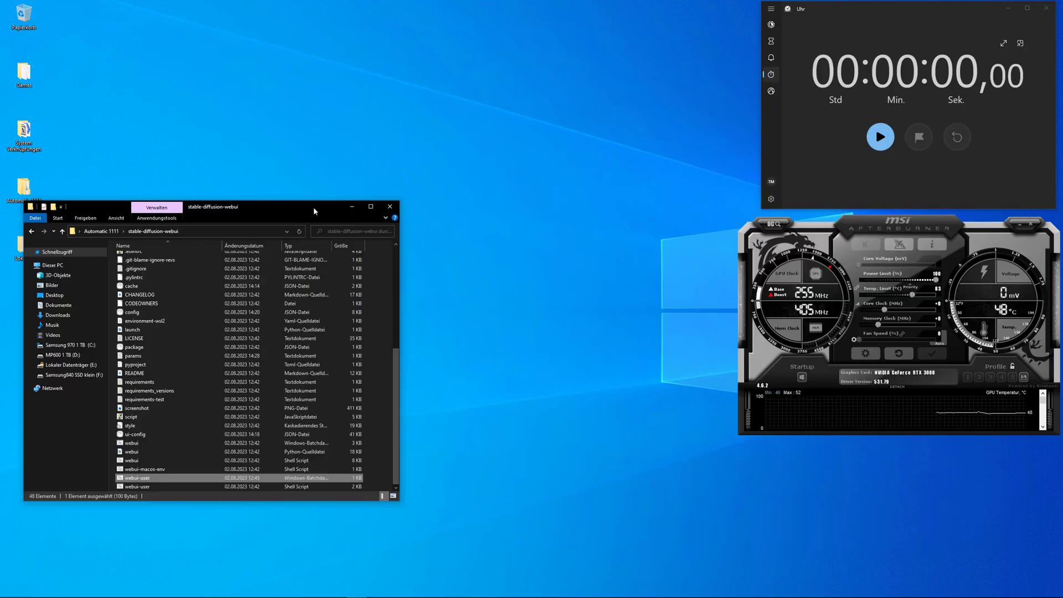
# Launch the webui-user batch file from the stable-diffusion-webui folder and stop the stopwatch once the model has loaded.
pyautogui.doubleClick(147, 486)
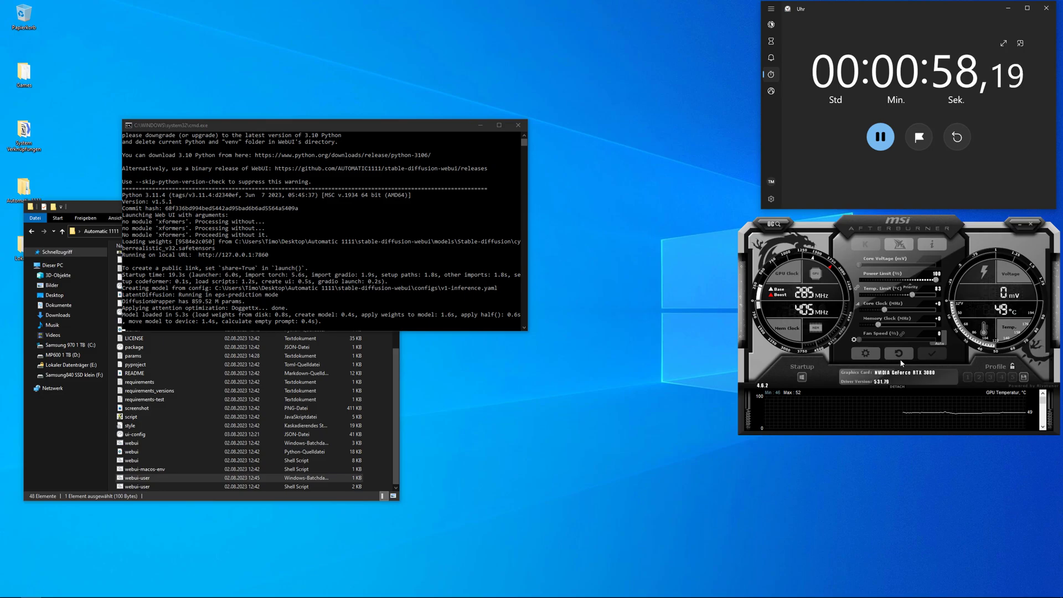
pyautogui.press('space')
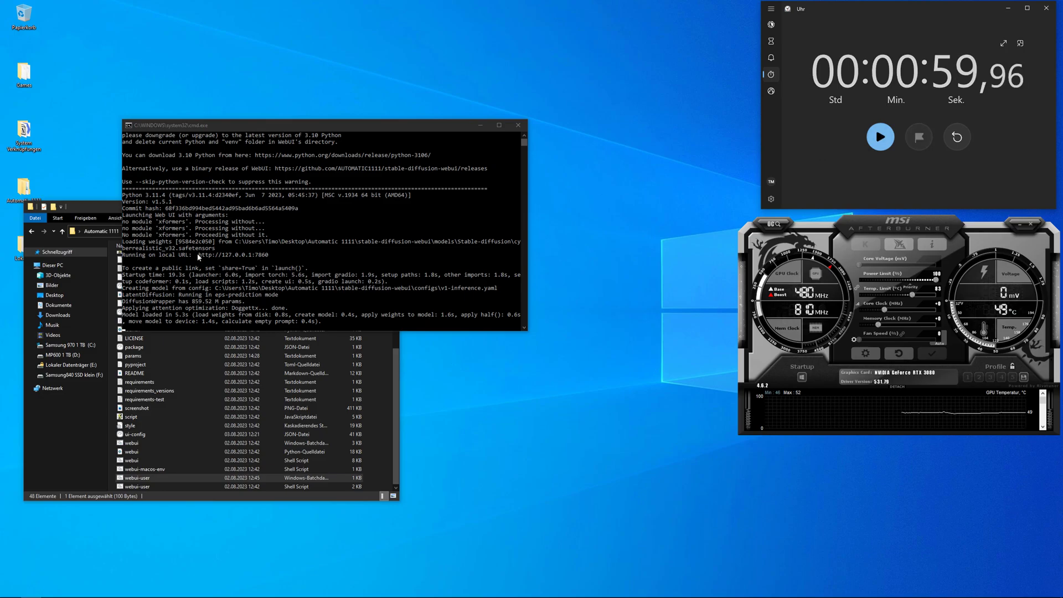
pyautogui.click(198, 255)
pyautogui.doubleClick(199, 255)
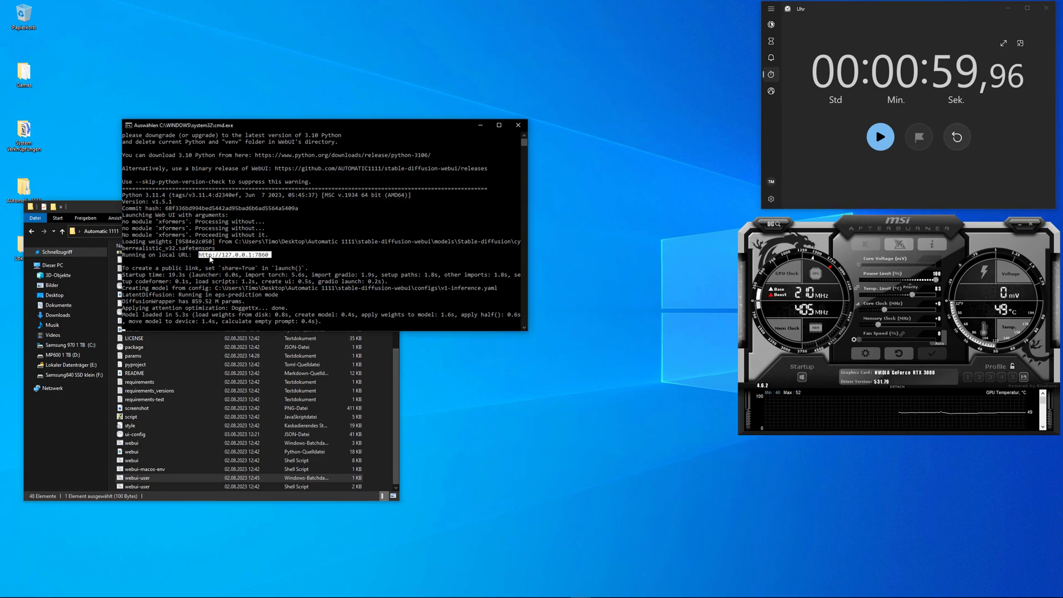
pyautogui.rightClick(210, 258)
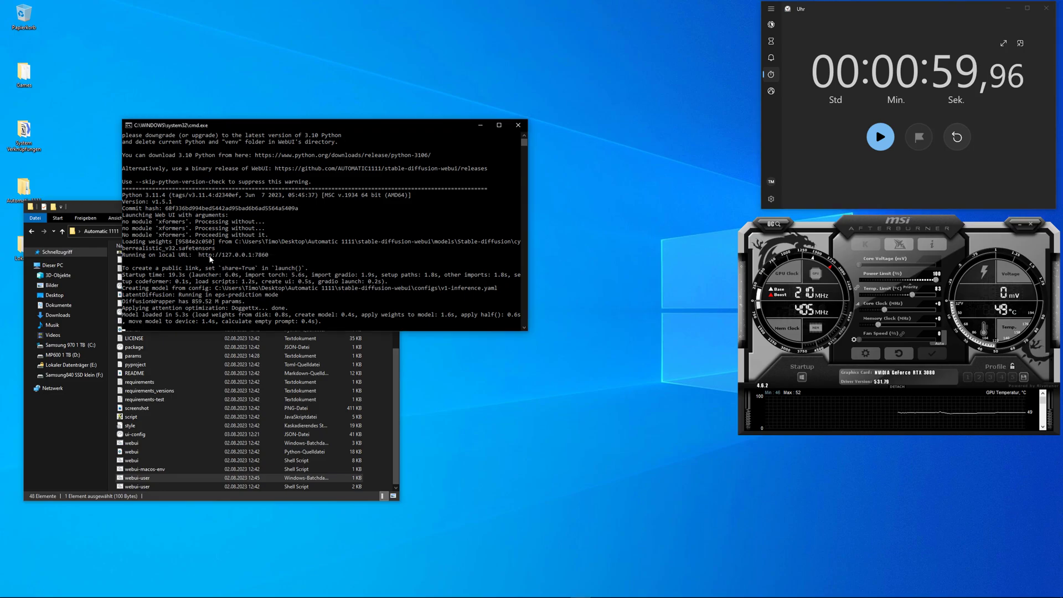
pyautogui.click(221, 590)
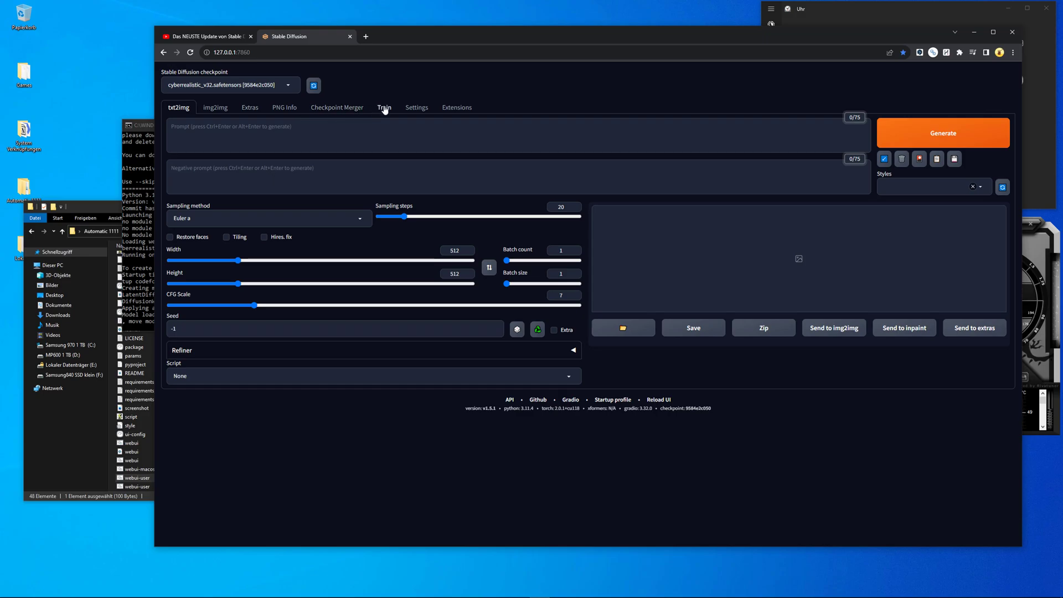
# Look through the Extensions, Train, Checkpoint Merger, PNG Info, Extras and img2img pages, ending on txt2img.
pyautogui.click(457, 108)
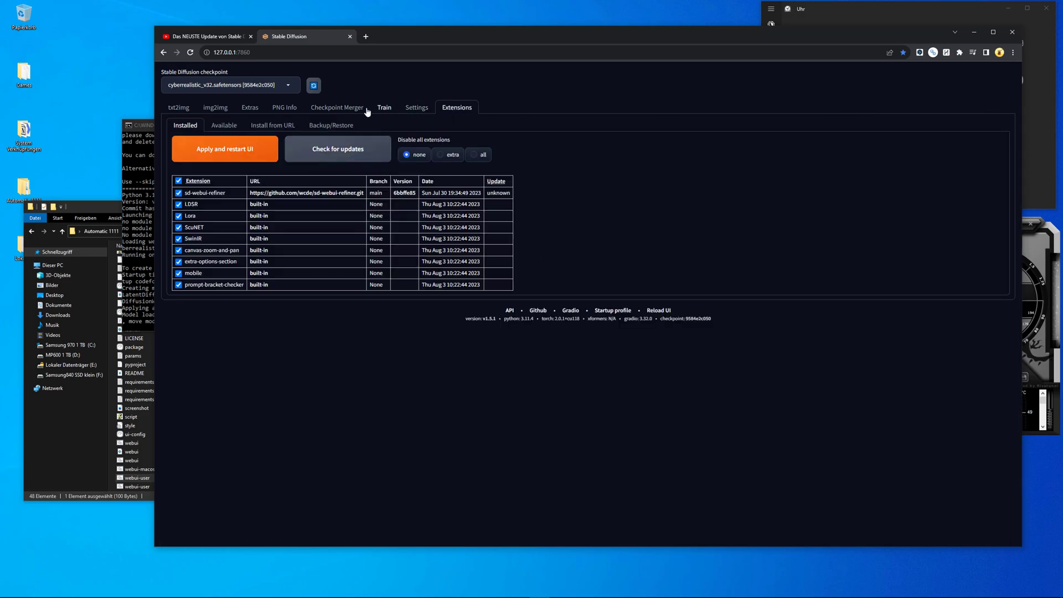
pyautogui.click(385, 109)
pyautogui.click(337, 109)
pyautogui.click(283, 110)
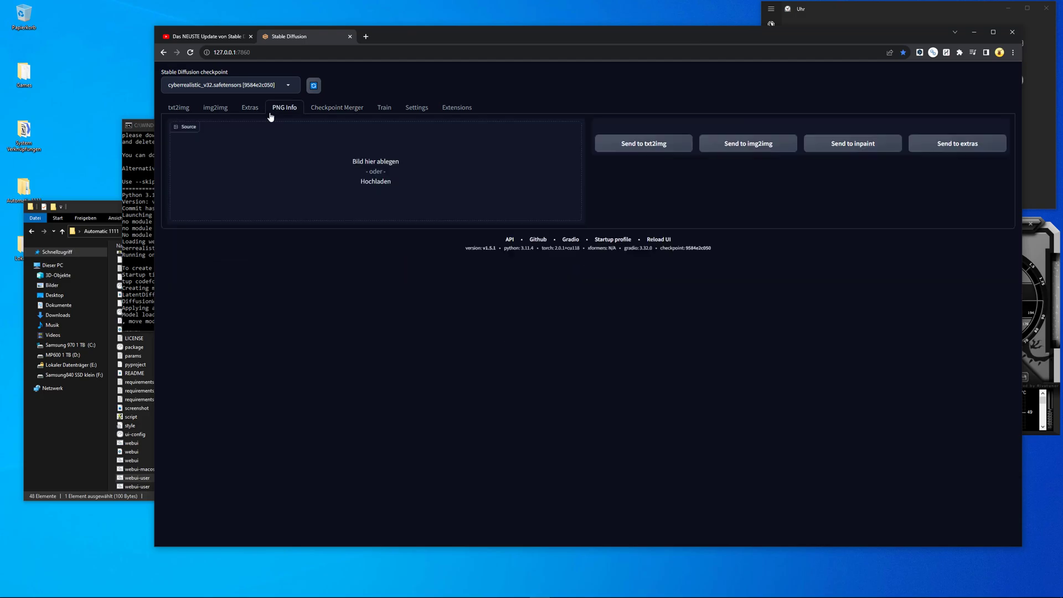
pyautogui.click(250, 109)
pyautogui.click(213, 109)
pyautogui.click(177, 109)
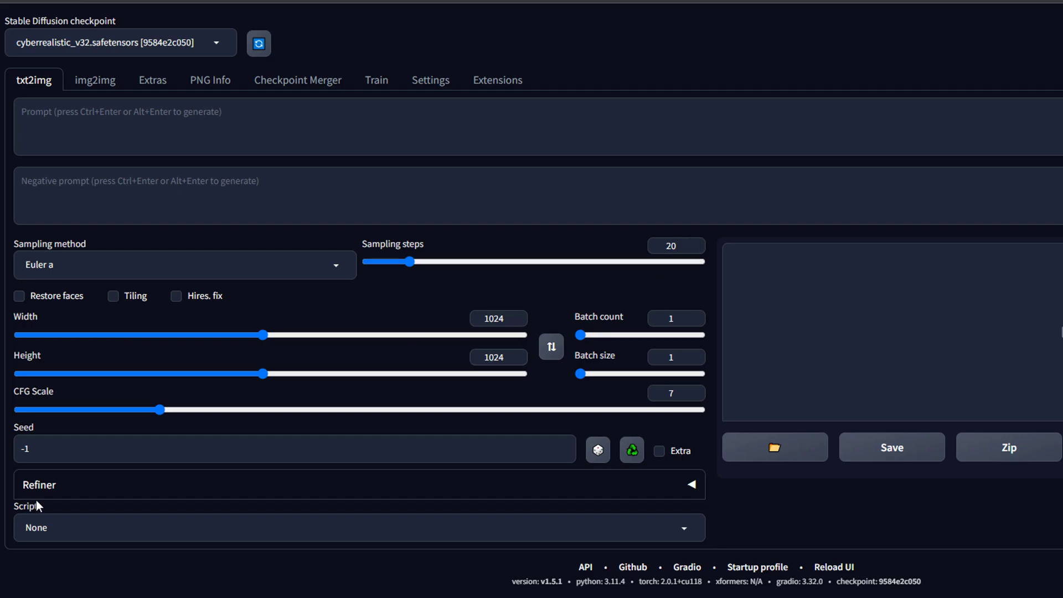
# Expand the Refiner section of txt2img and enable the refiner.
pyautogui.click(692, 485)
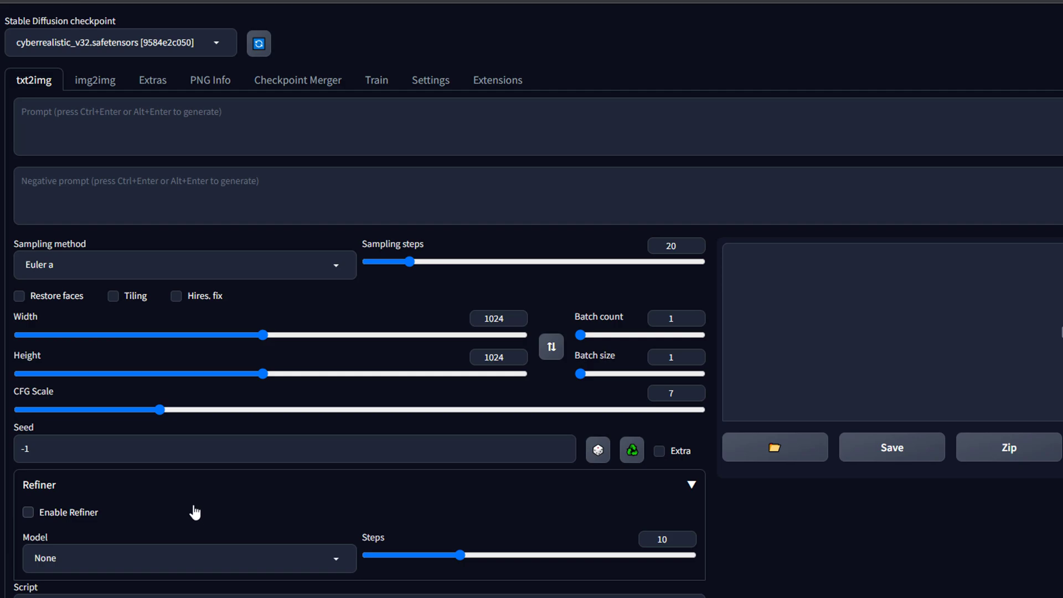
pyautogui.click(61, 515)
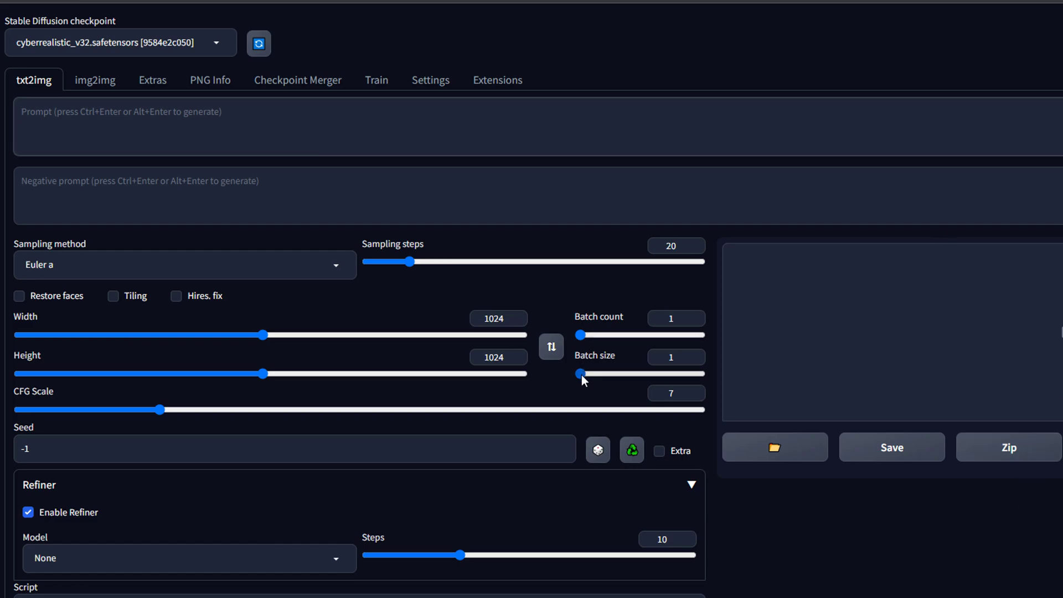
# Set the batch count to 2 and the batch size to 3.
pyautogui.moveTo(587, 377); pyautogui.dragTo(688, 381)
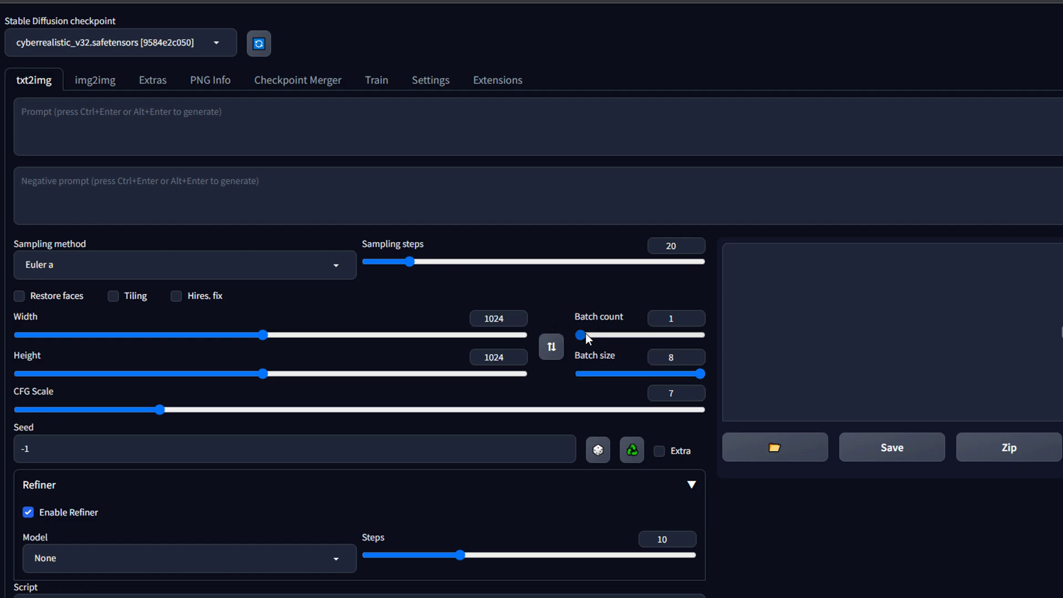
pyautogui.moveTo(580, 334); pyautogui.dragTo(619, 335)
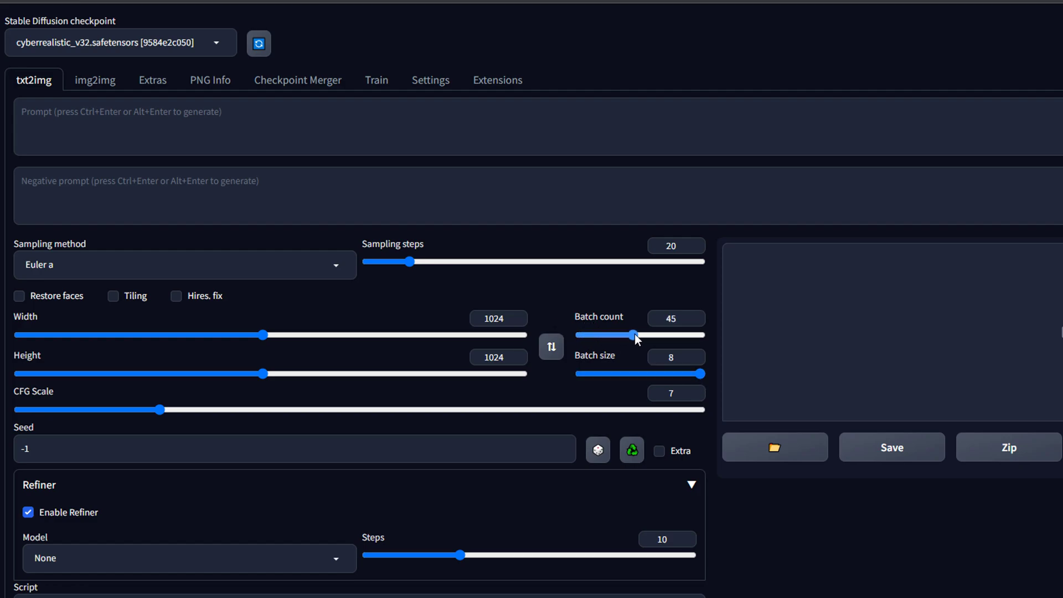
pyautogui.moveTo(686, 334); pyautogui.dragTo(579, 331)
pyautogui.click(695, 315)
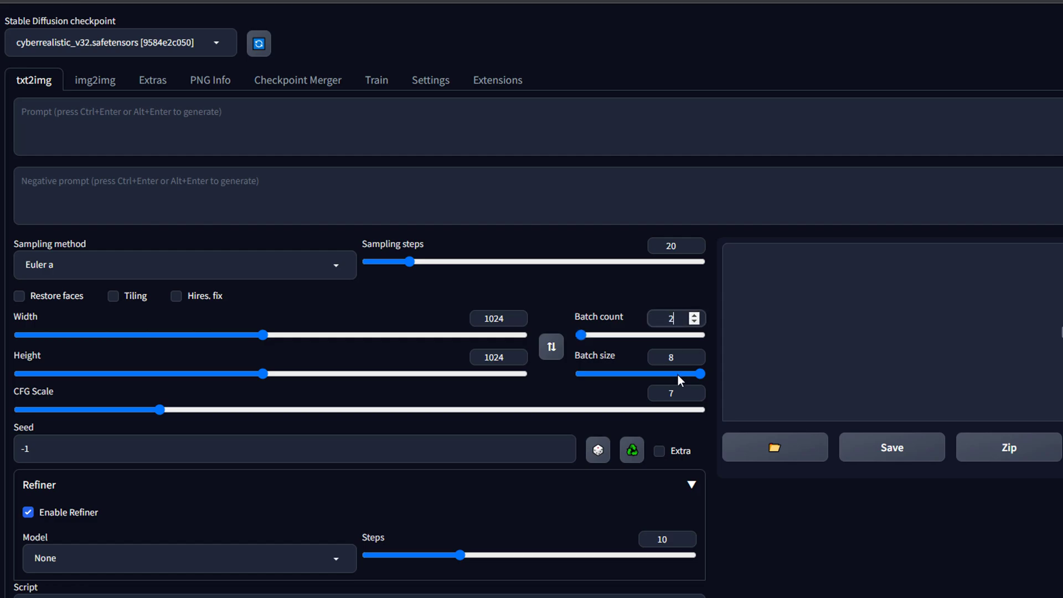
pyautogui.click(694, 361)
pyautogui.click(694, 360)
pyautogui.click(695, 361)
pyautogui.click(694, 361)
pyautogui.click(695, 360)
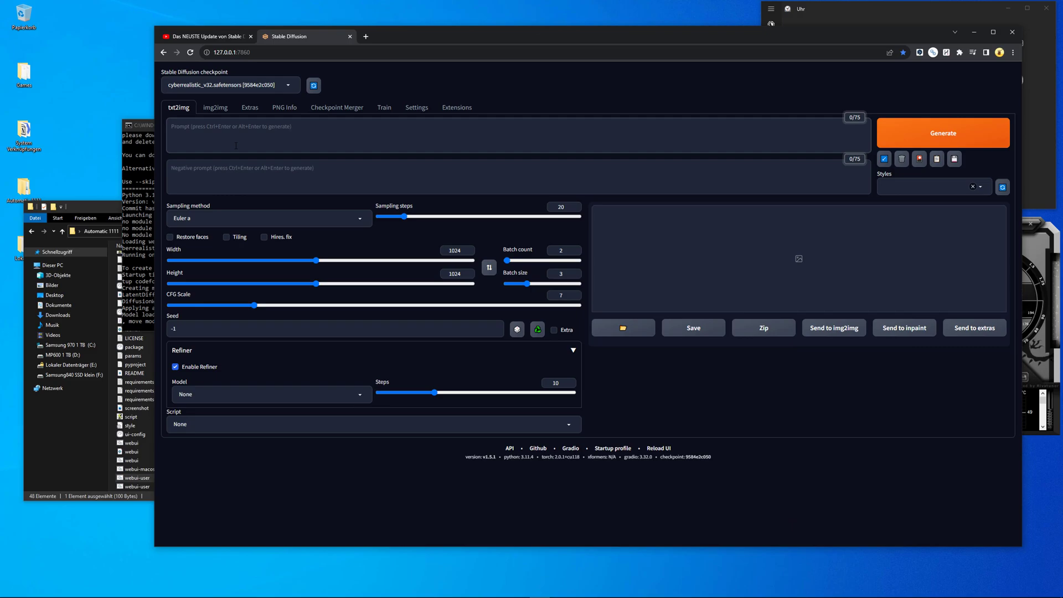
# Generate images from the prompt "a world where all animals can fly" and restart the stopwatch from zero.
pyautogui.hotkey('ctrl', 'v')
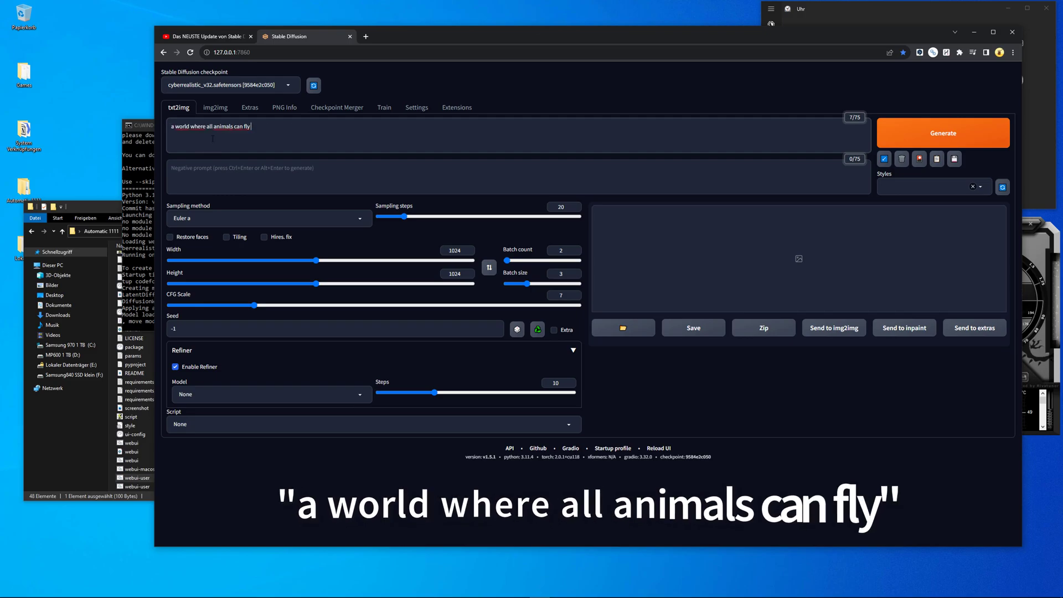
pyautogui.click(962, 141)
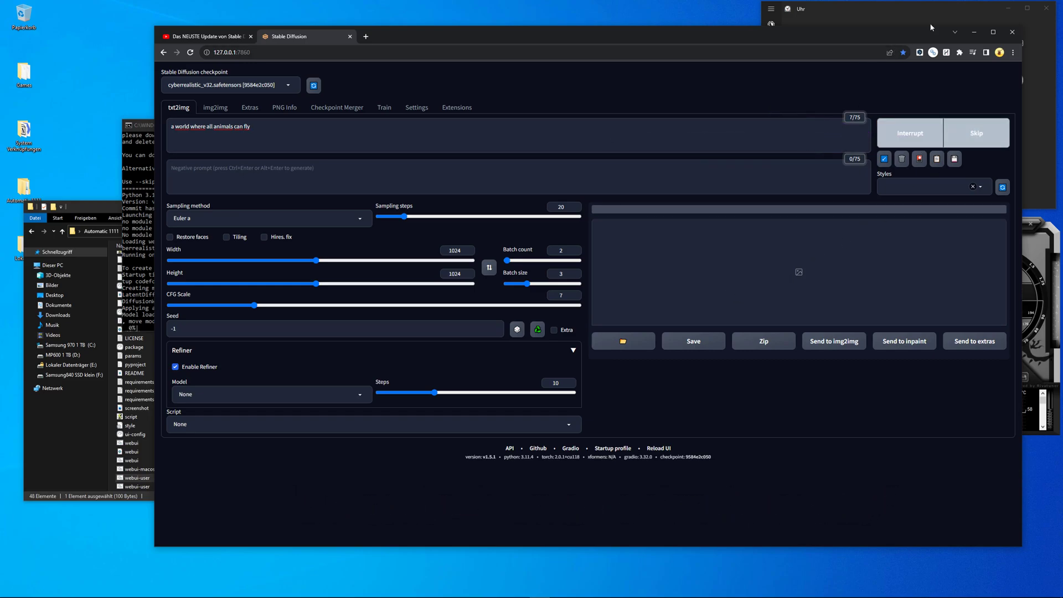
pyautogui.click(884, 127)
pyautogui.click(881, 137)
pyautogui.click(957, 137)
pyautogui.click(881, 136)
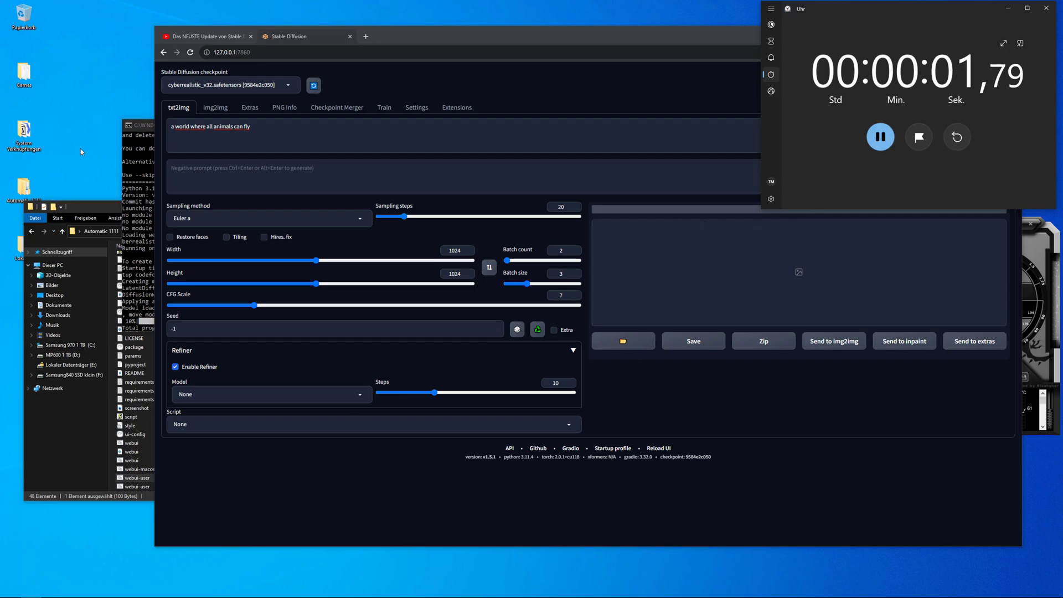
# Rearrange the console, file explorer and browser windows and shrink the browser so the console, stopwatch and GPU monitor stay in view.
pyautogui.moveTo(135, 126); pyautogui.dragTo(27, 10)
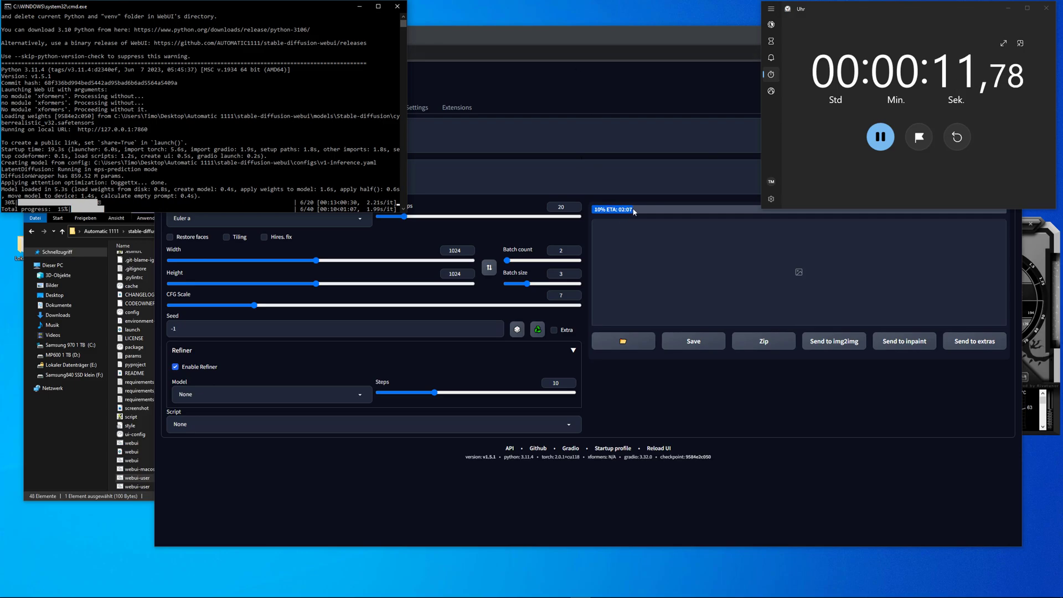
pyautogui.click(626, 33)
pyautogui.moveTo(626, 33); pyautogui.dragTo(593, 84)
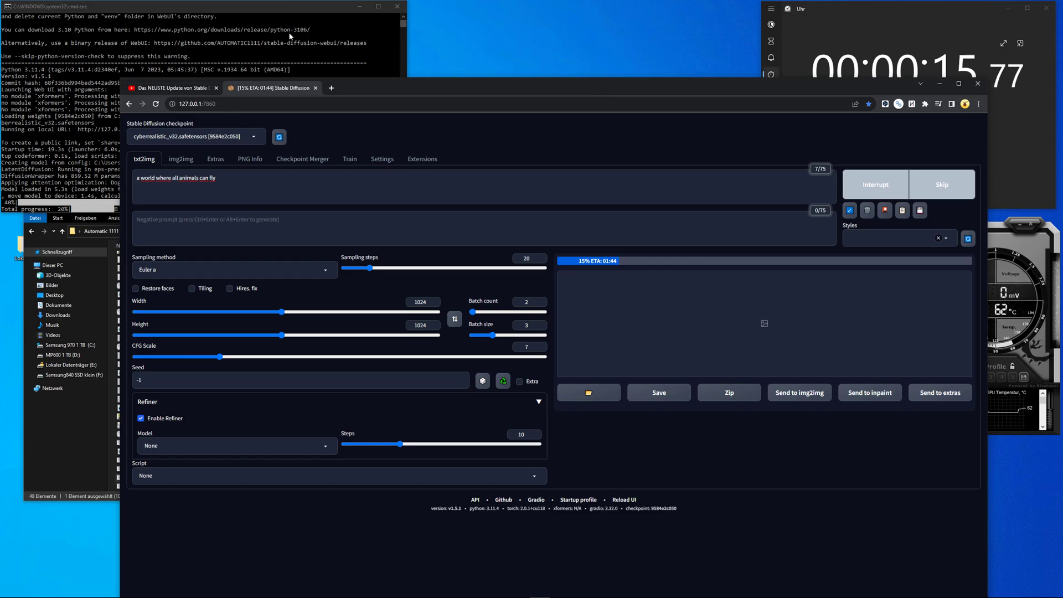
pyautogui.click(35, 222)
pyautogui.moveTo(237, 212); pyautogui.dragTo(216, 299)
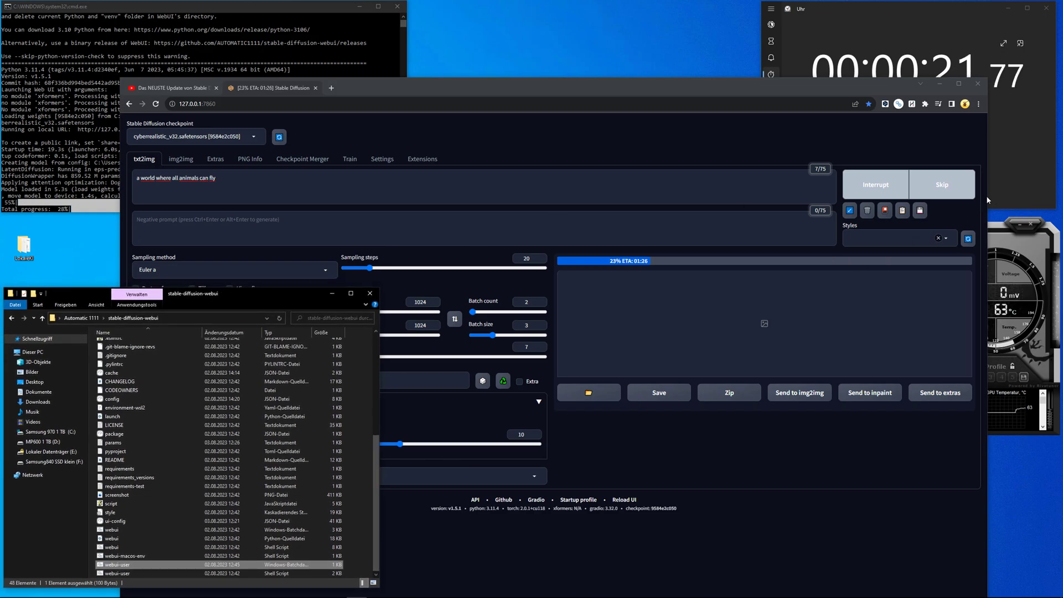
pyautogui.moveTo(987, 200); pyautogui.dragTo(807, 205)
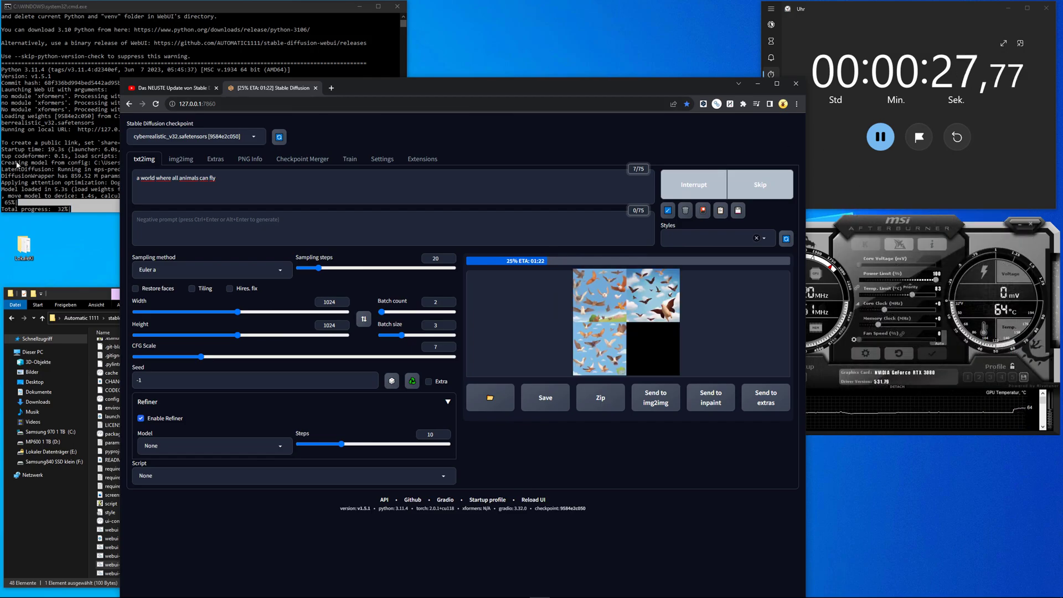
pyautogui.moveTo(121, 78); pyautogui.dragTo(221, 121)
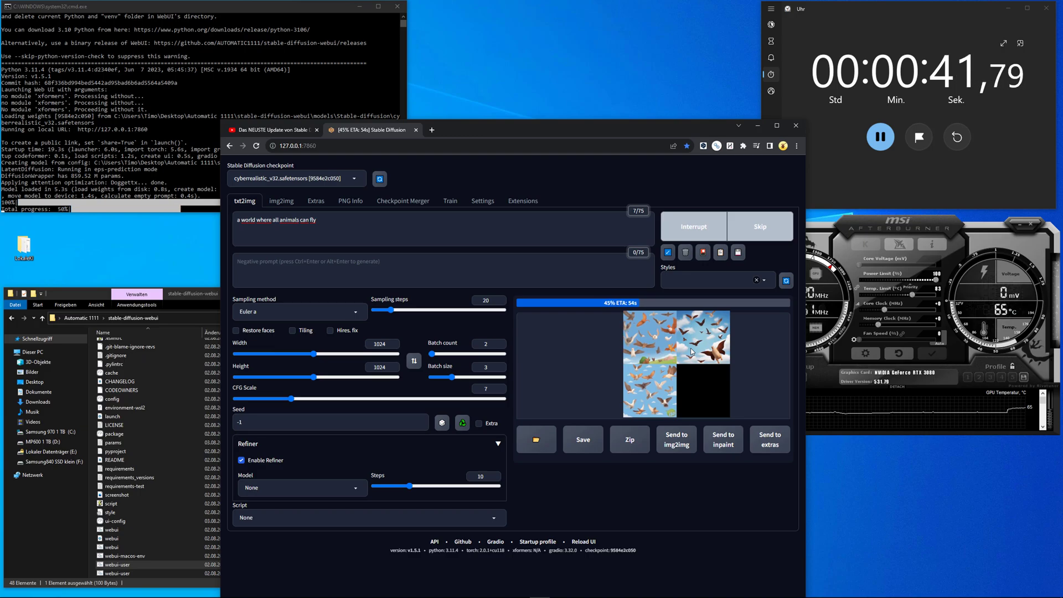
pyautogui.click(296, 178)
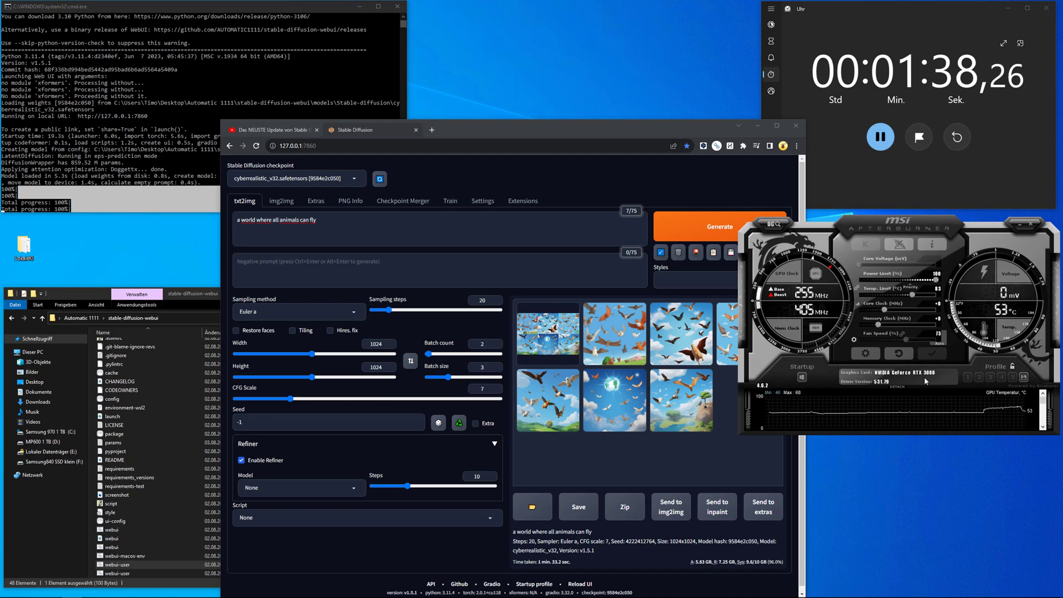
# Stop the stopwatch after the generation finishes and open the combined grid of generated images in the preview.
pyautogui.click(882, 142)
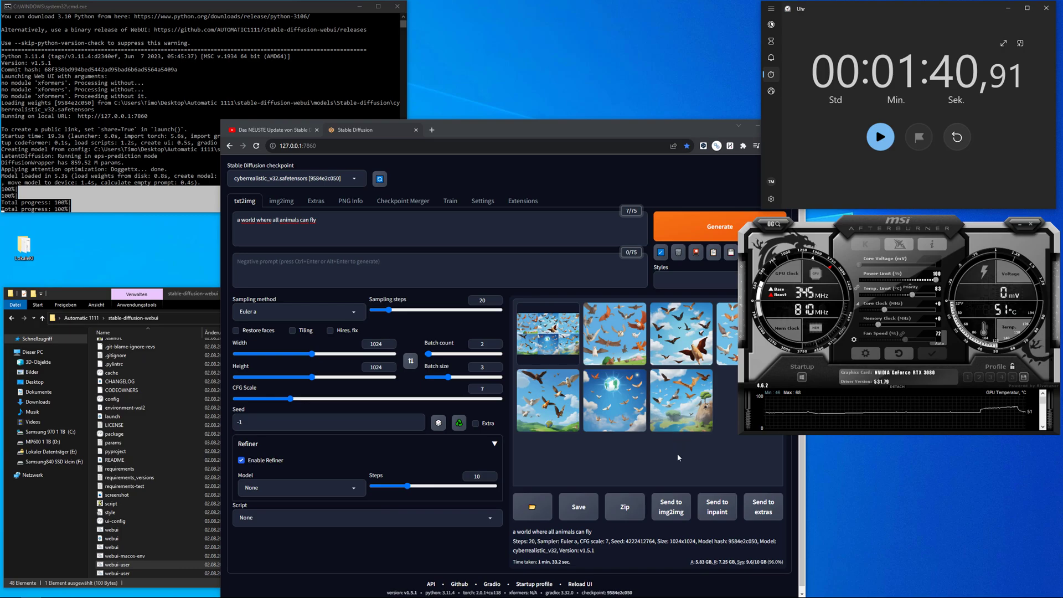
pyautogui.click(719, 381)
pyautogui.click(558, 361)
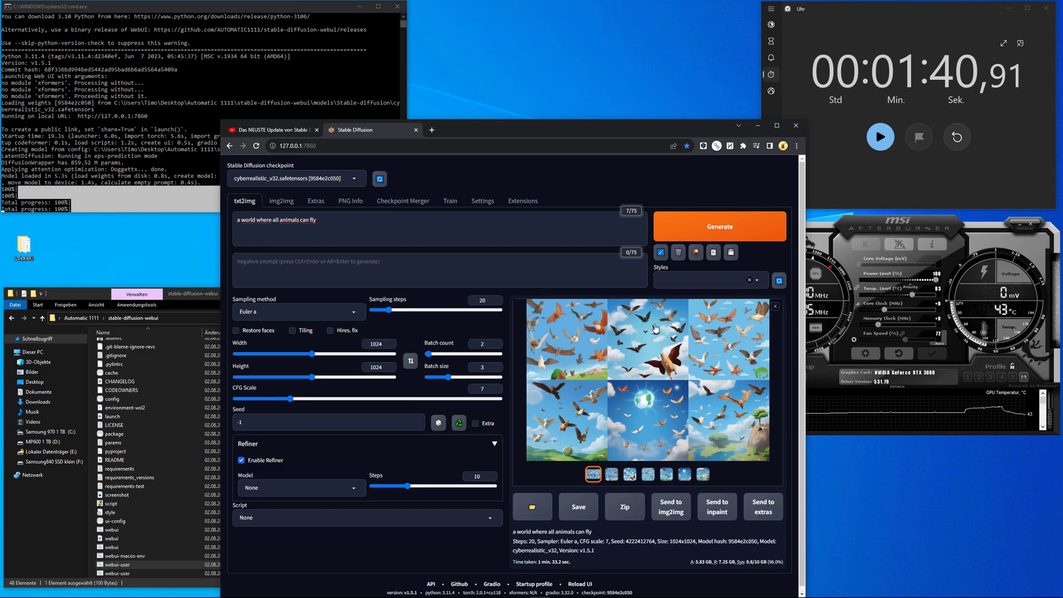
# View the generated images one by one, enlarge the one with birds above a green globe, and close the full-size view.
pyautogui.click(611, 476)
pyautogui.click(629, 476)
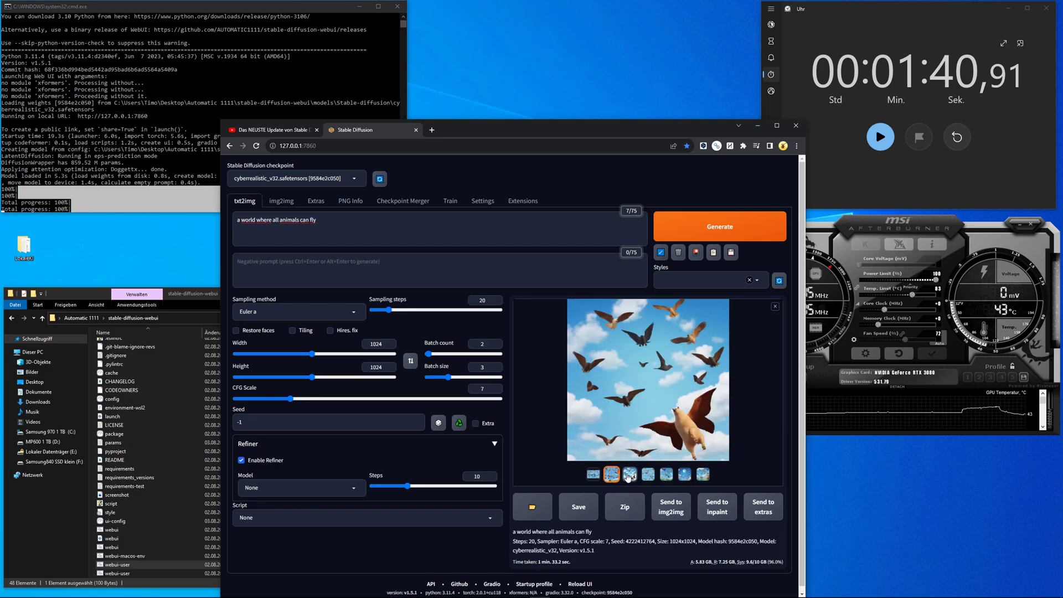
pyautogui.click(651, 475)
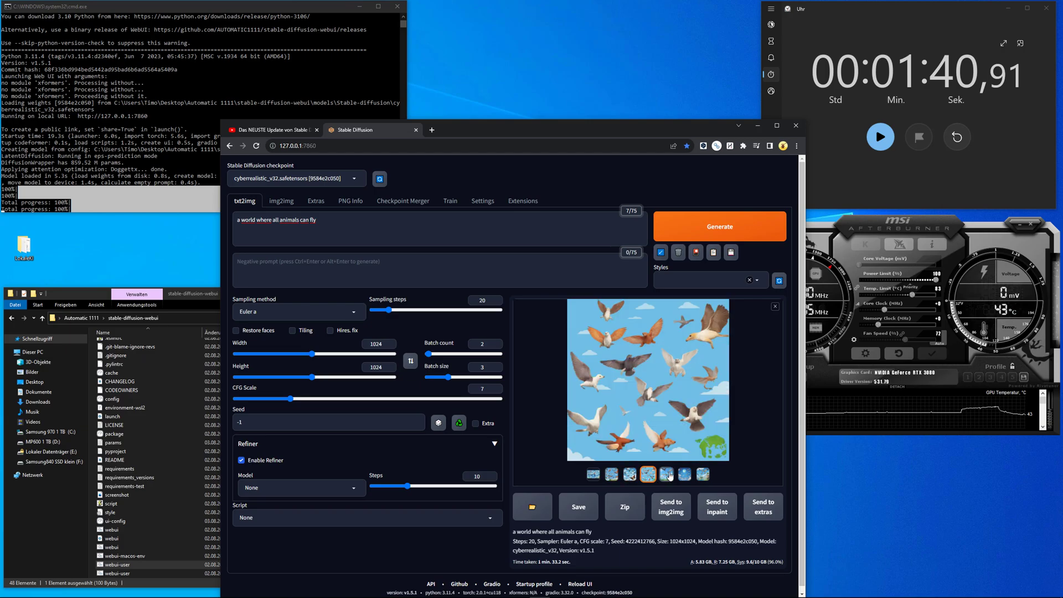
pyautogui.click(668, 475)
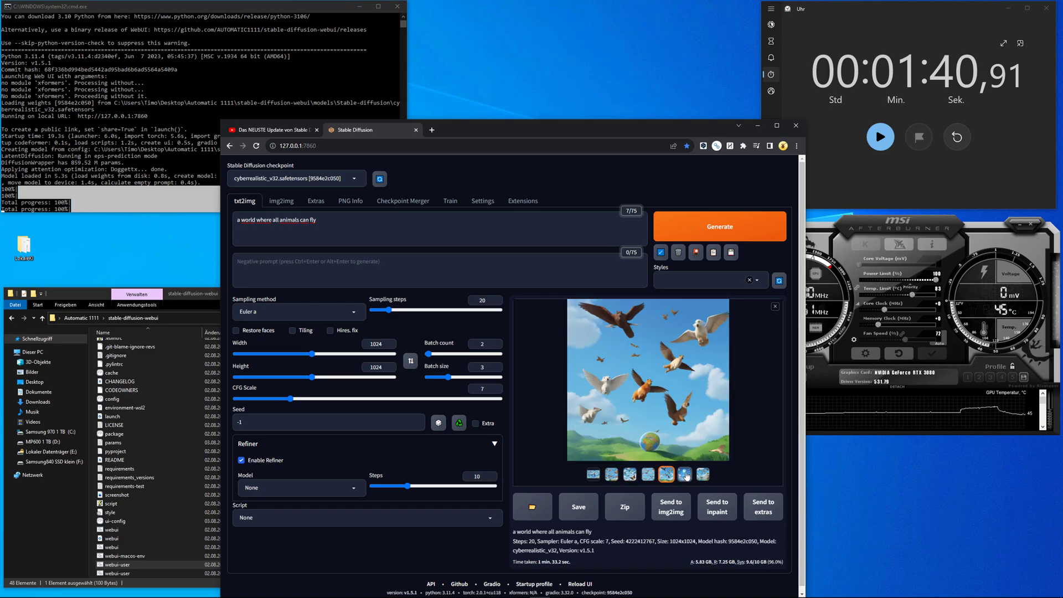
pyautogui.click(685, 474)
pyautogui.click(648, 469)
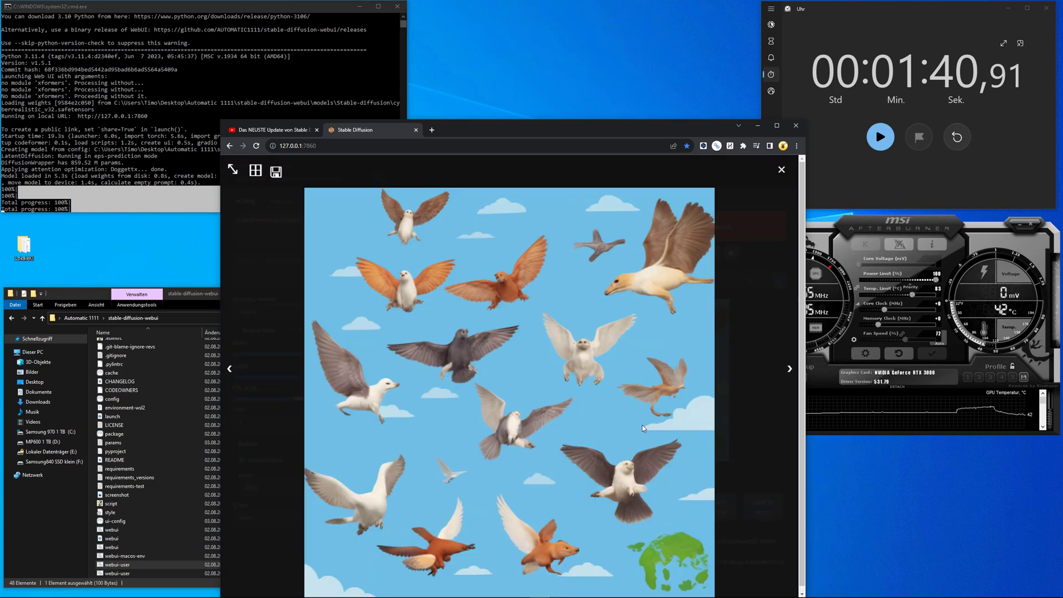
pyautogui.moveTo(623, 124); pyautogui.dragTo(633, 55)
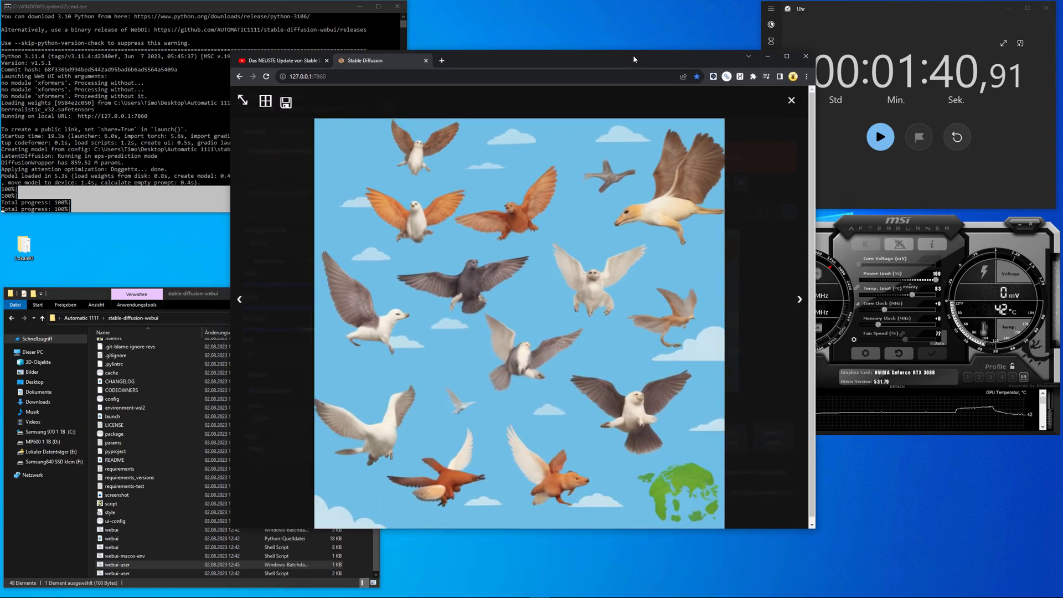
pyautogui.click(774, 417)
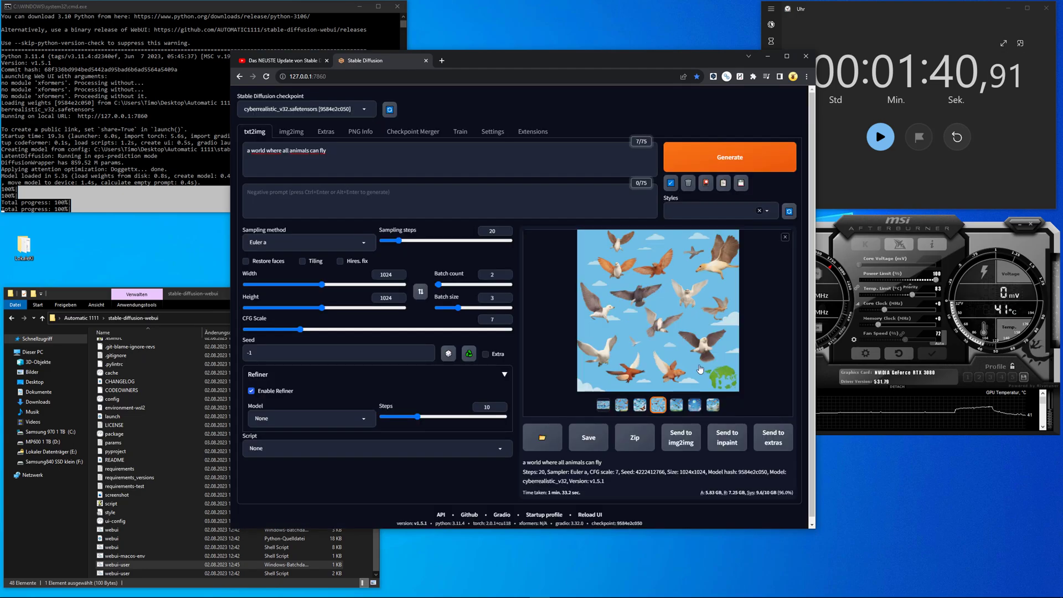
# Switch the Stable Diffusion checkpoint to dreamshaperXL10_alpha2Xl10.safetensors.
pyautogui.click(364, 110)
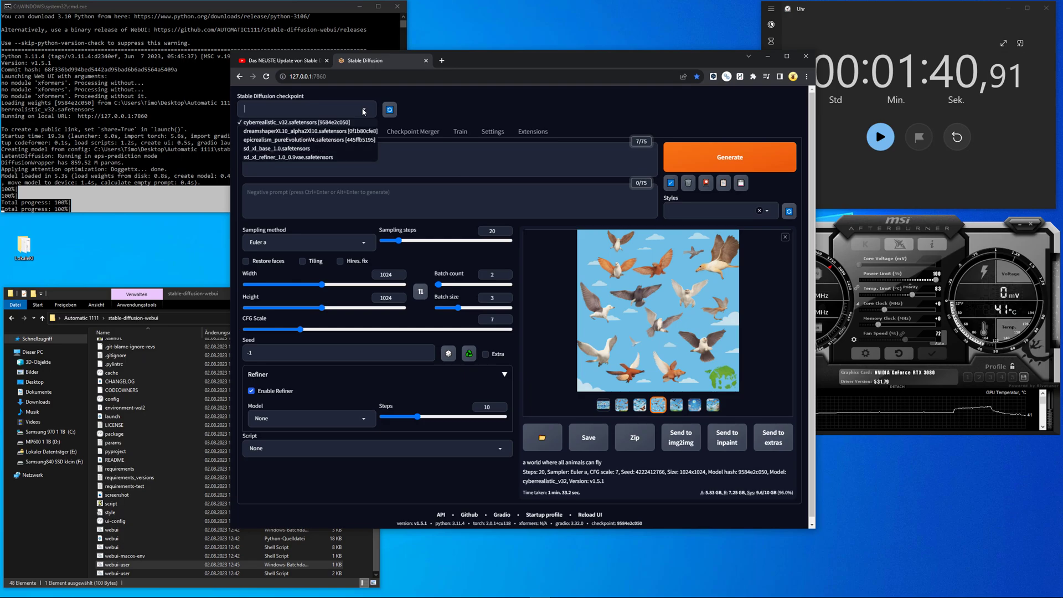
pyautogui.click(251, 131)
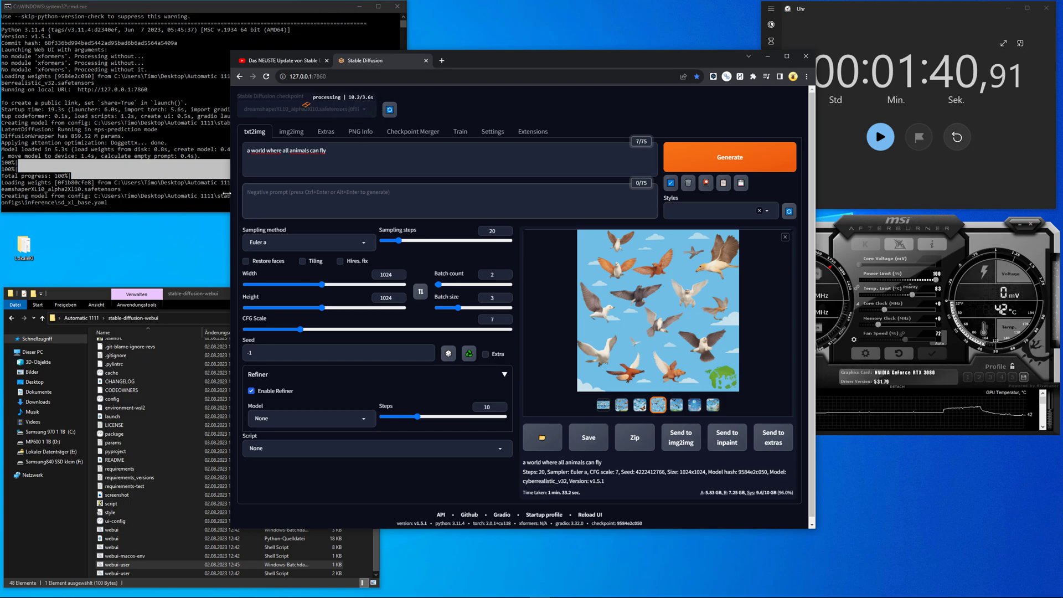
# Set the batch count to 1 and the batch size to 4, and start a generation timed from zero on the stopwatch.
pyautogui.click(506, 277)
pyautogui.click(506, 296)
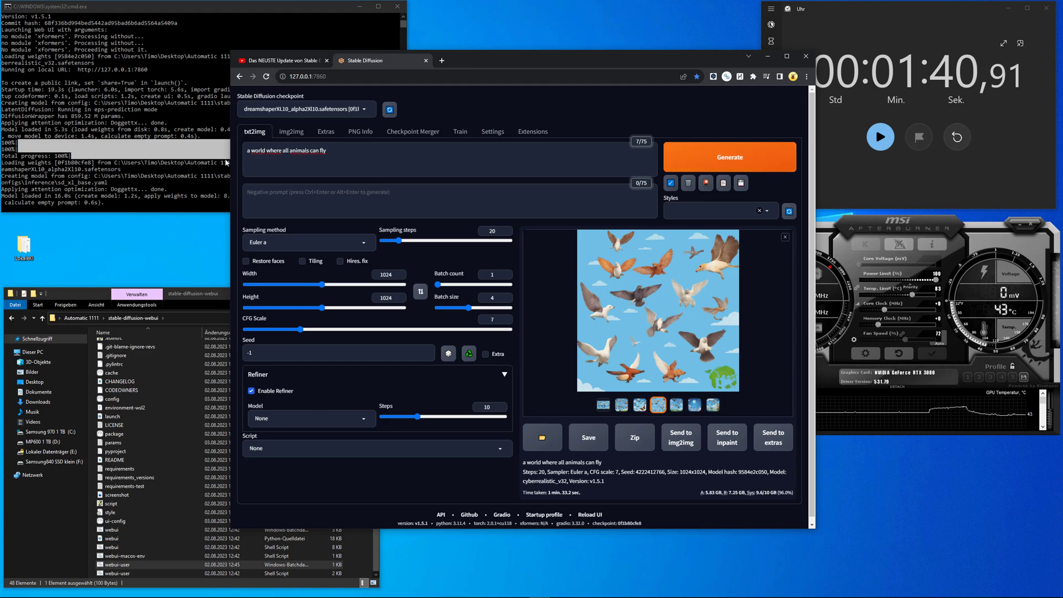
pyautogui.click(731, 159)
pyautogui.click(957, 137)
pyautogui.click(880, 138)
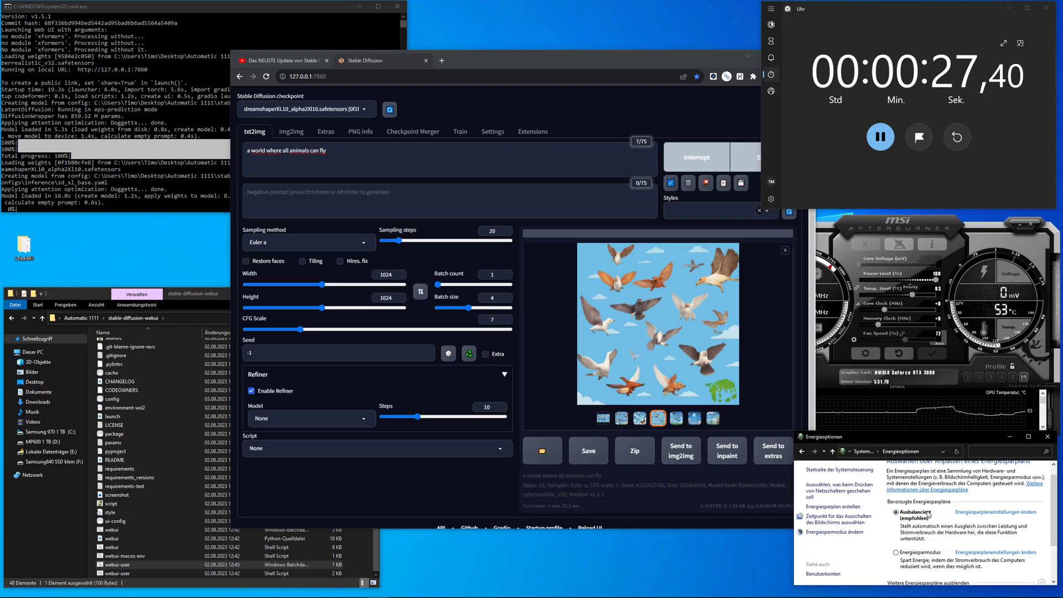
# Switch the Windows power plan to Ultimate Leistung in the open Energieoptionen window.
pyautogui.scroll(-2, 920, 532)
pyautogui.click(911, 570)
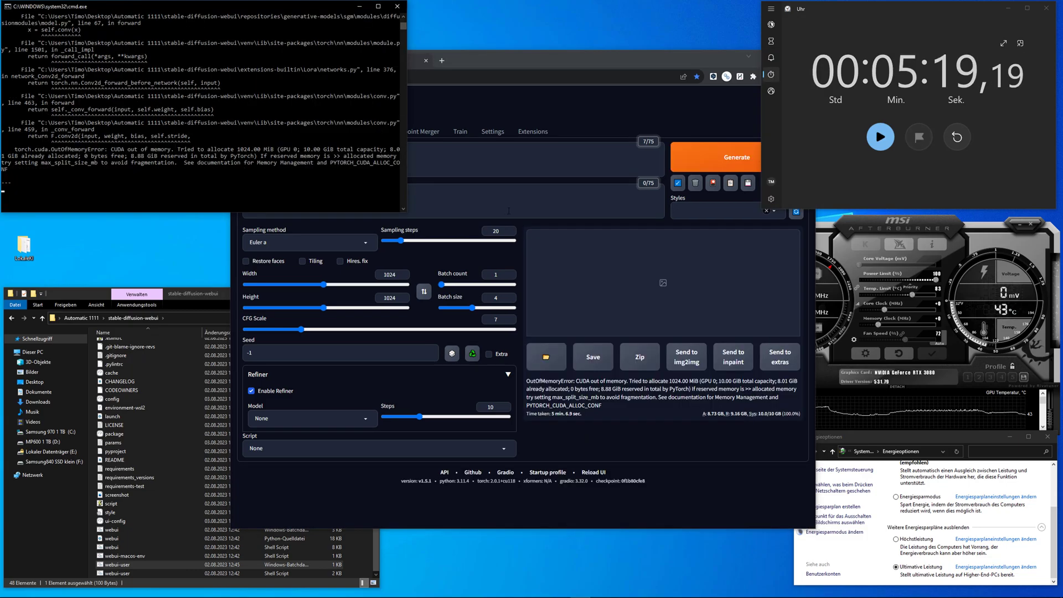
# Return to the stable-diffusion-webui folder in File Explorer and open outputs, txt2img-images, 2023-08-03.
pyautogui.click(506, 210)
pyautogui.click(95, 294)
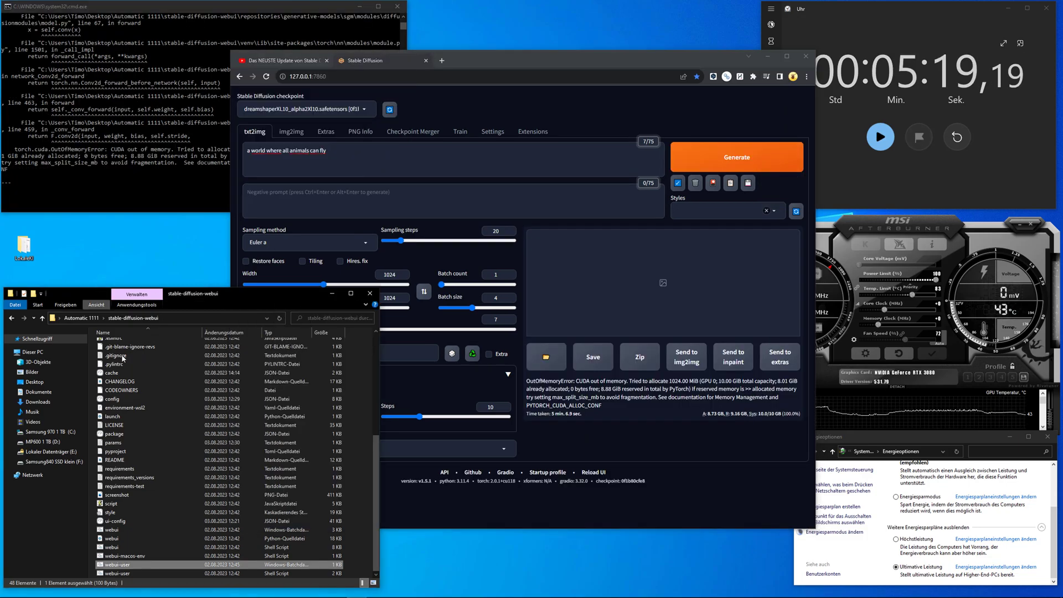
pyautogui.scroll(7, 166, 460)
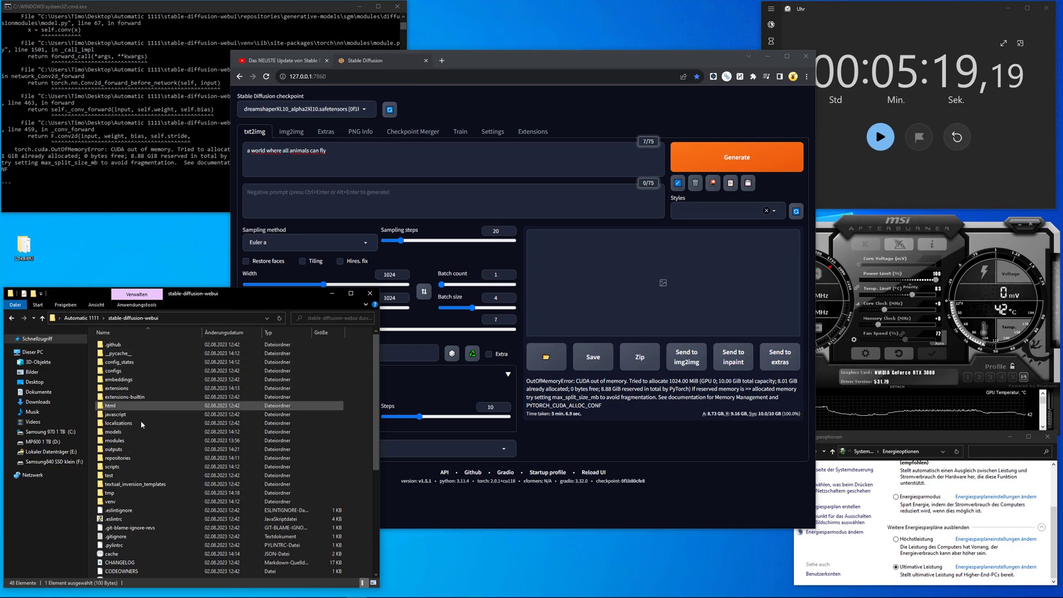
pyautogui.doubleClick(120, 450)
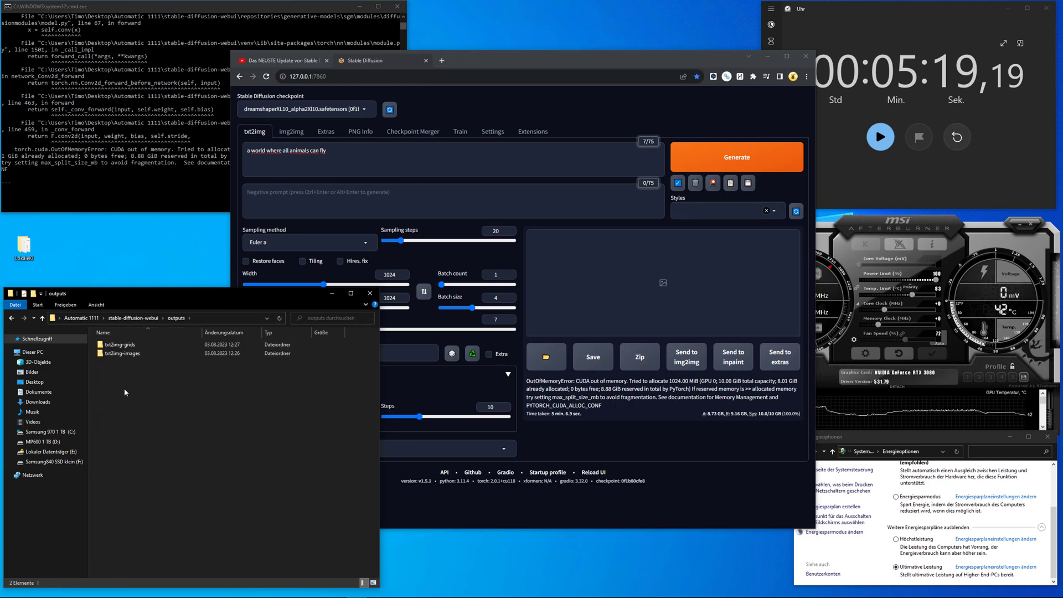
pyautogui.doubleClick(121, 354)
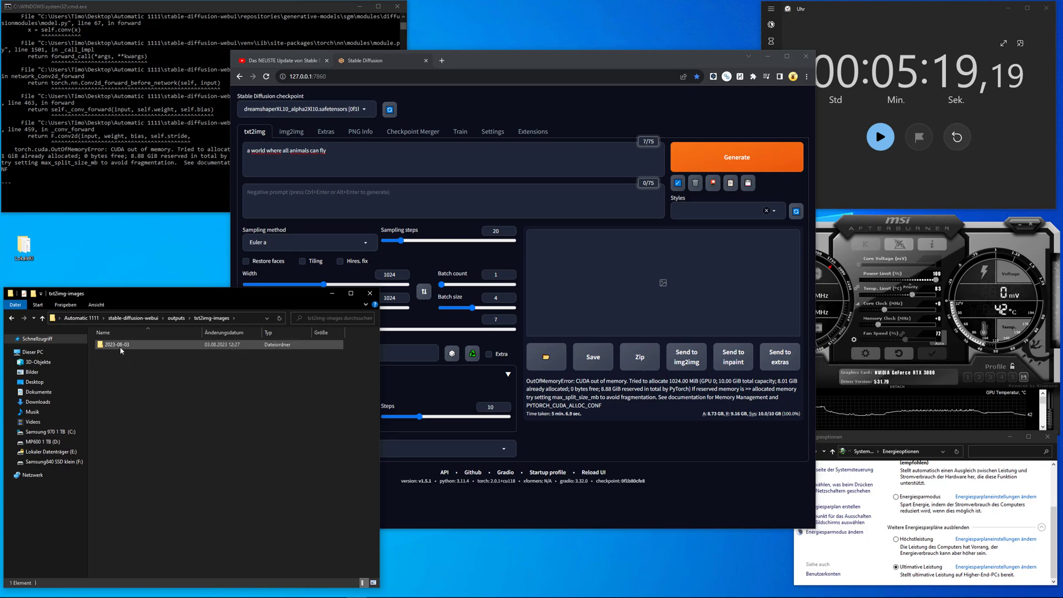
pyautogui.doubleClick(120, 346)
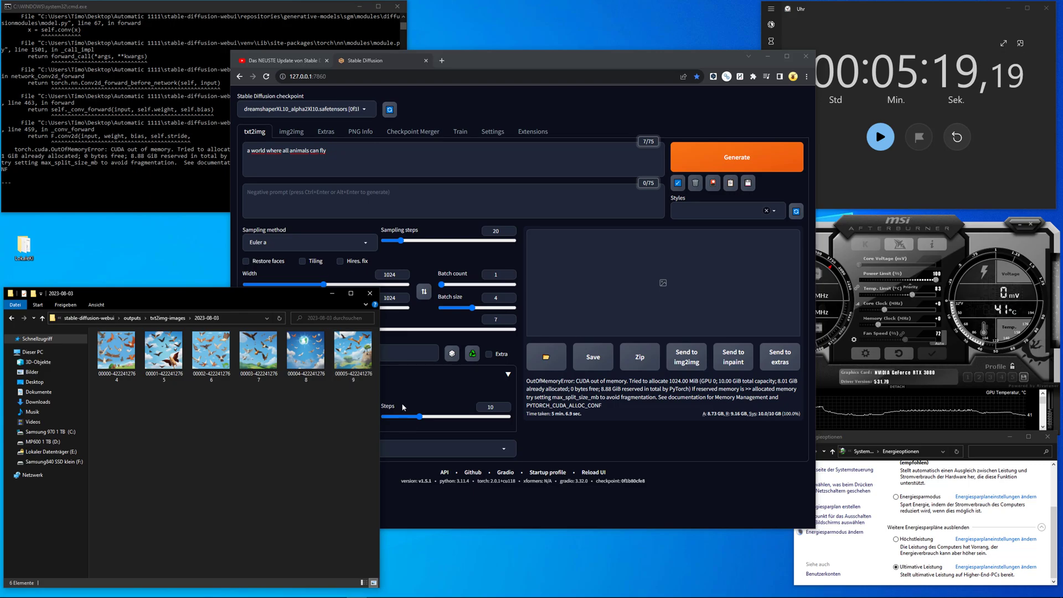
# Widen the folder window, open its last image, browse back through the earlier images, and close the viewer.
pyautogui.moveTo(382, 386); pyautogui.dragTo(432, 384)
pyautogui.doubleClick(354, 360)
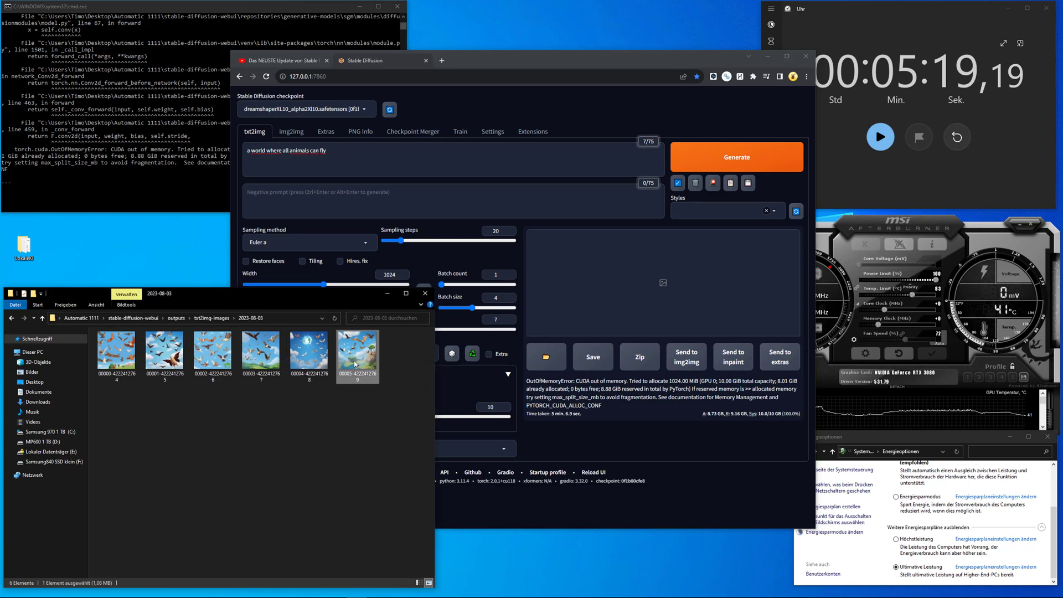
pyautogui.doubleClick(382, 256)
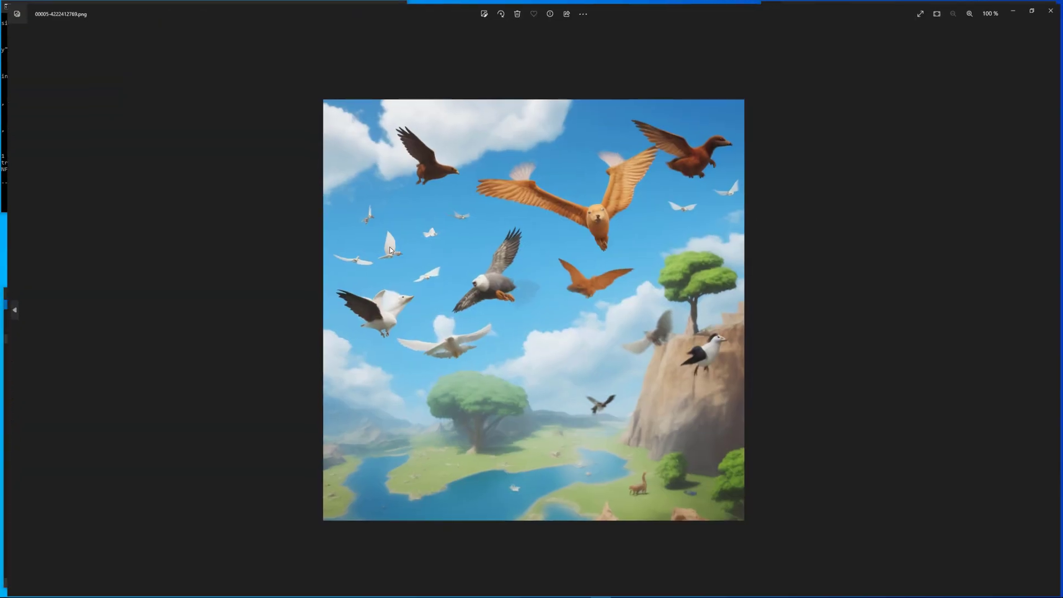
pyautogui.click(8, 310)
pyautogui.click(7, 309)
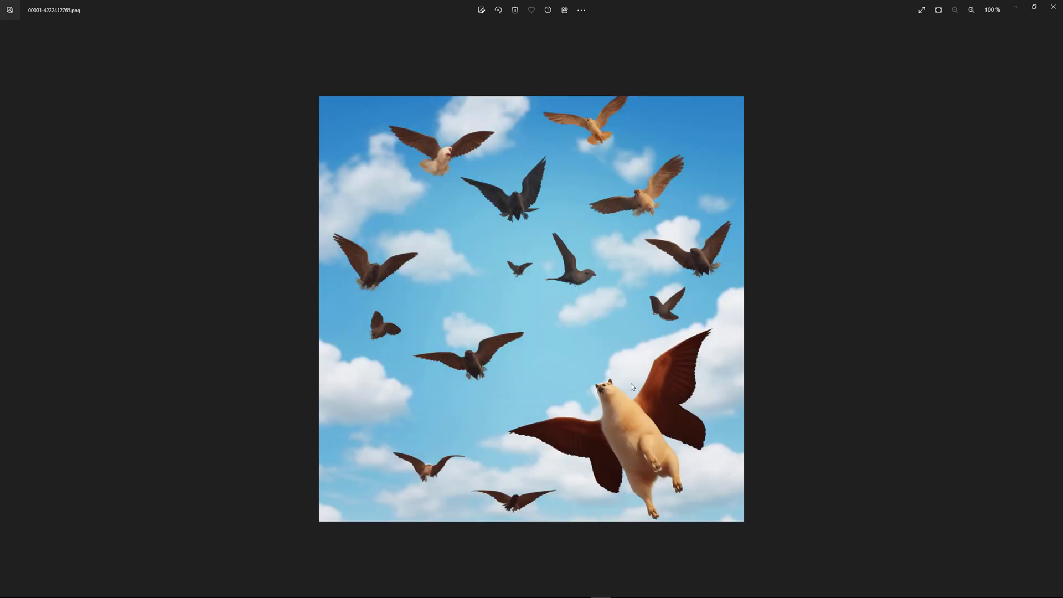
pyautogui.click(1053, 15)
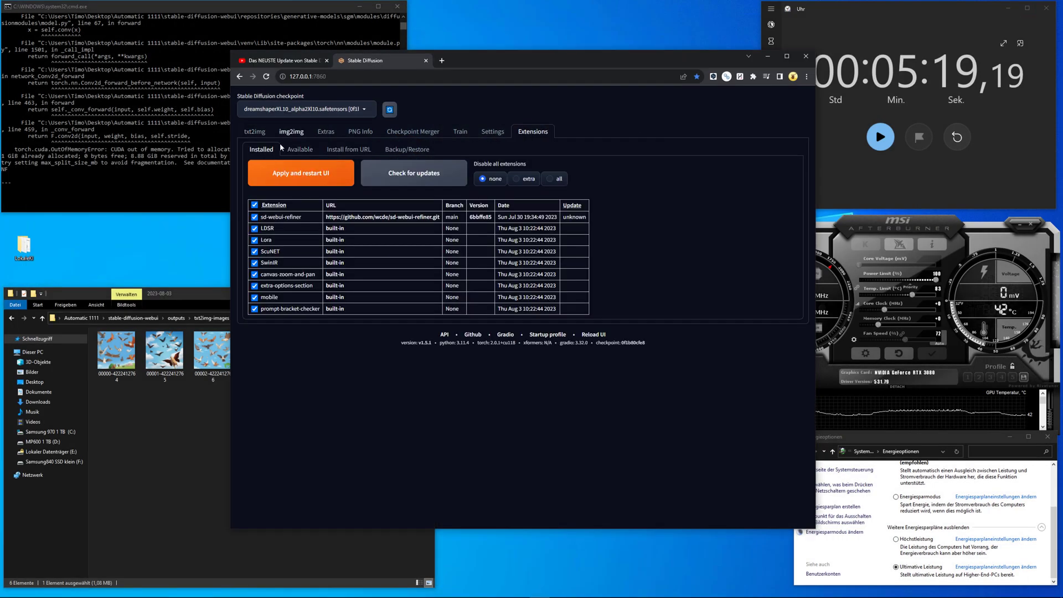
# Restart the web UI with the stopwatch reset and generate one 512 x 512 image from "A fantastic world where all animals can fly".
pyautogui.click(306, 179)
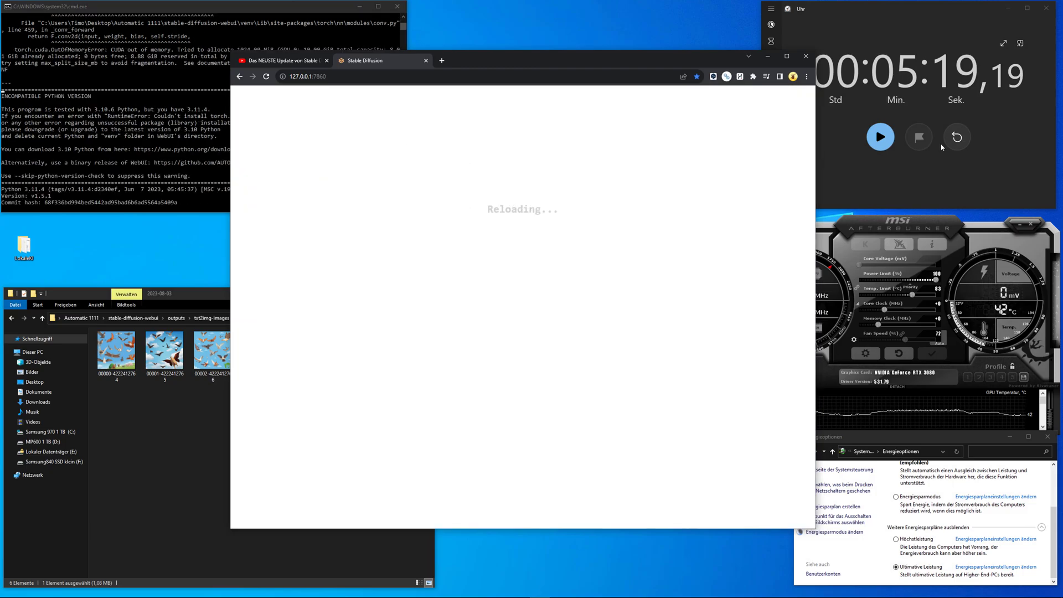
pyautogui.click(957, 138)
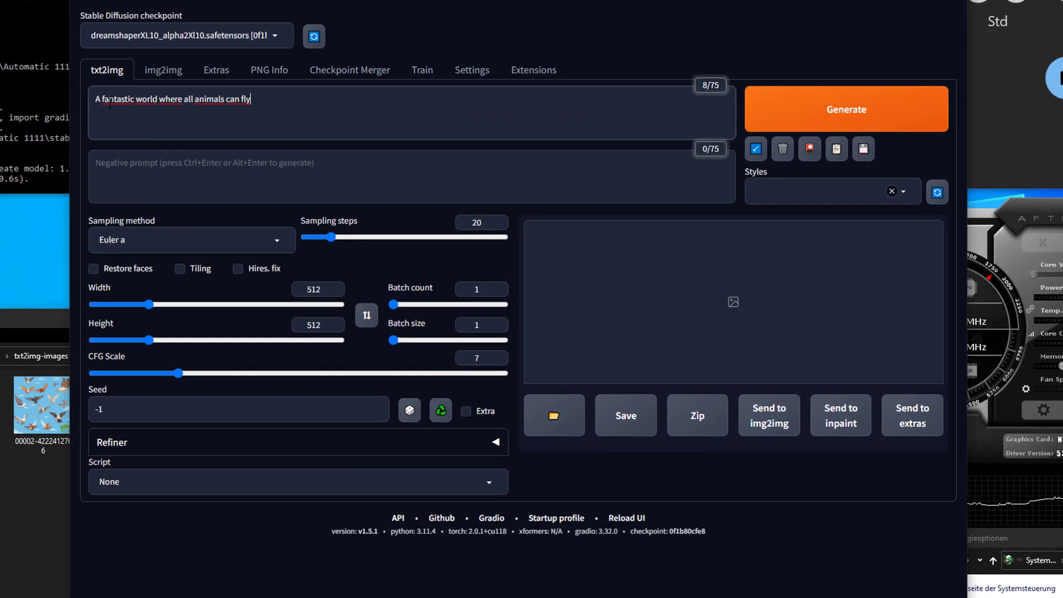
pyautogui.click(835, 114)
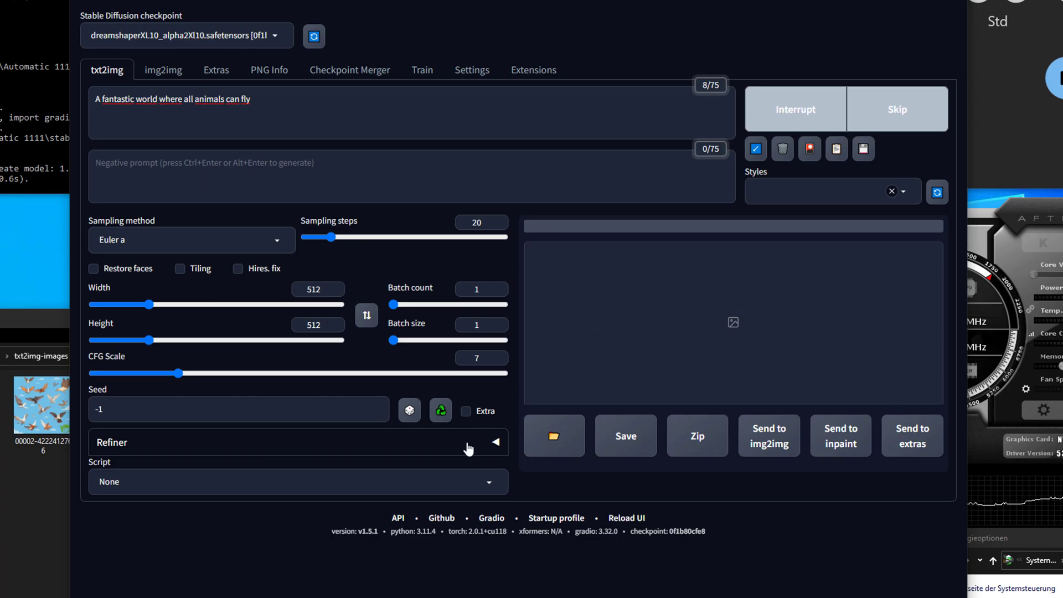
# Generate at 1024 x 1024 with Restore faces on and the refiner enabled using sd_xl_refiner_1.0_0.9vae.safetensors.
pyautogui.click(487, 444)
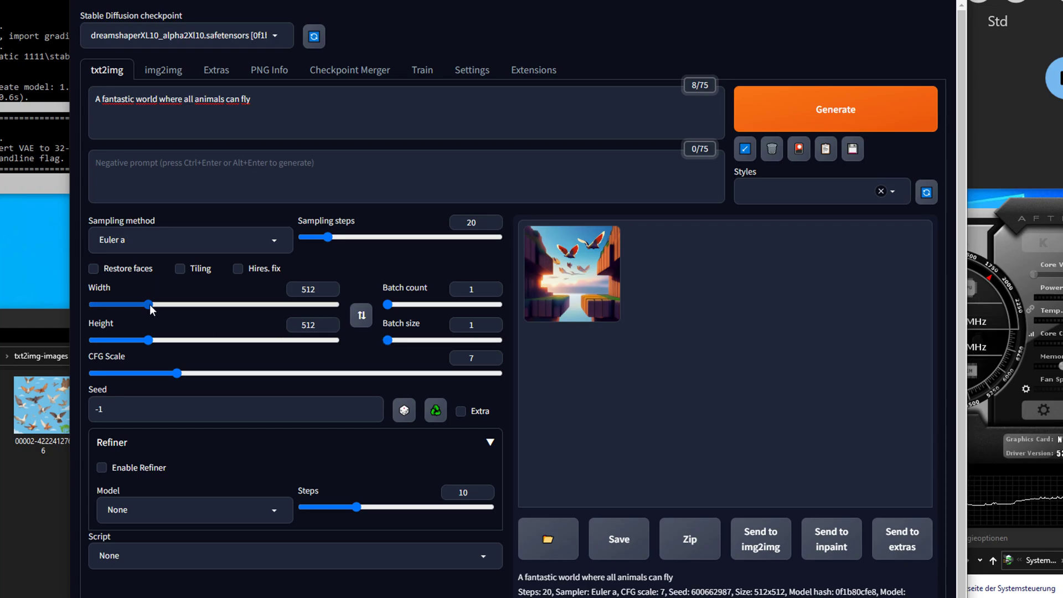
pyautogui.doubleClick(306, 289)
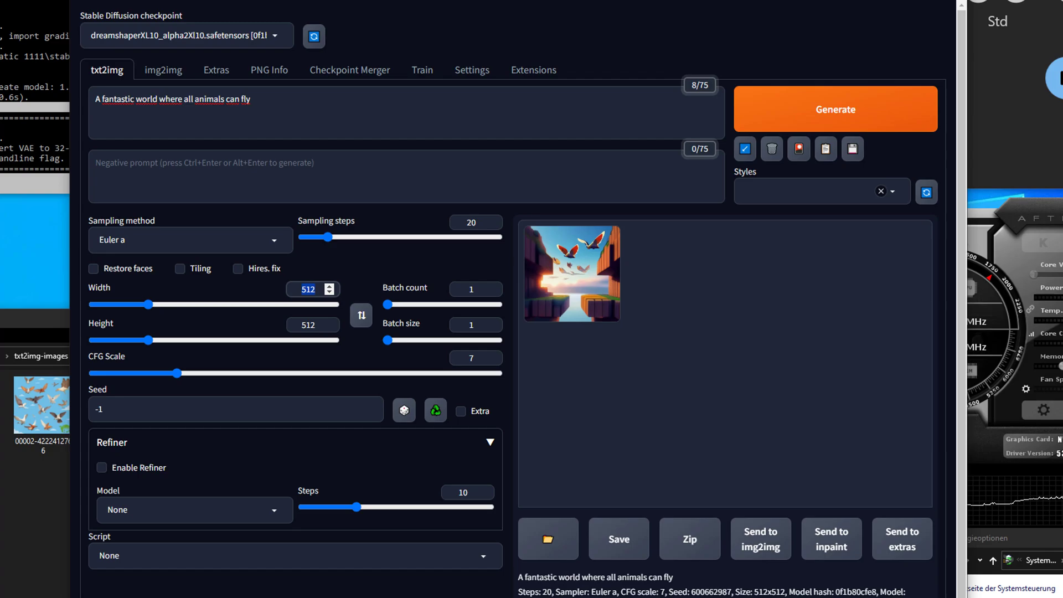
pyautogui.click(166, 510)
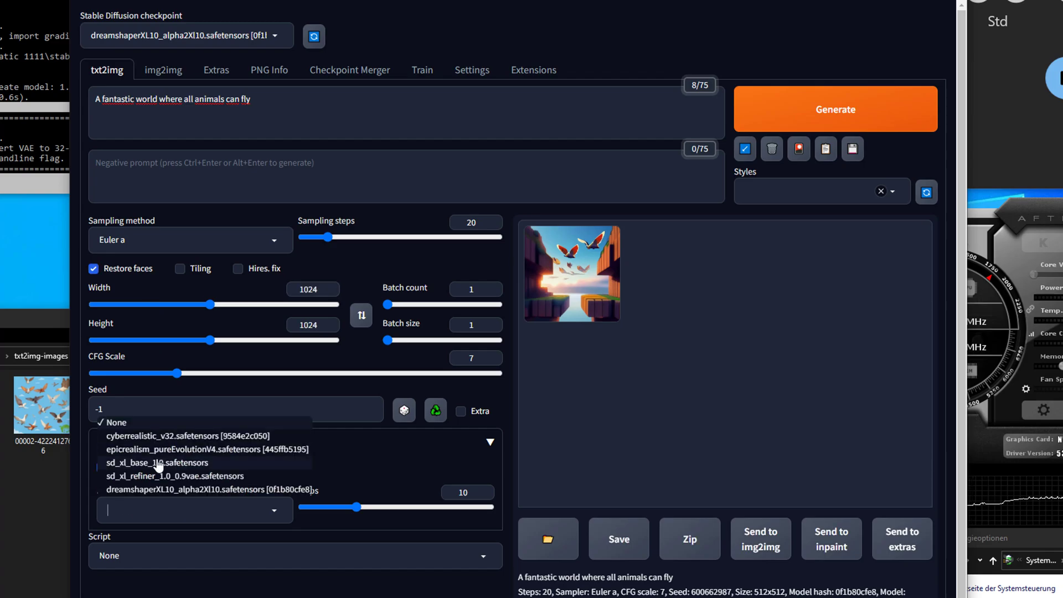
pyautogui.click(137, 476)
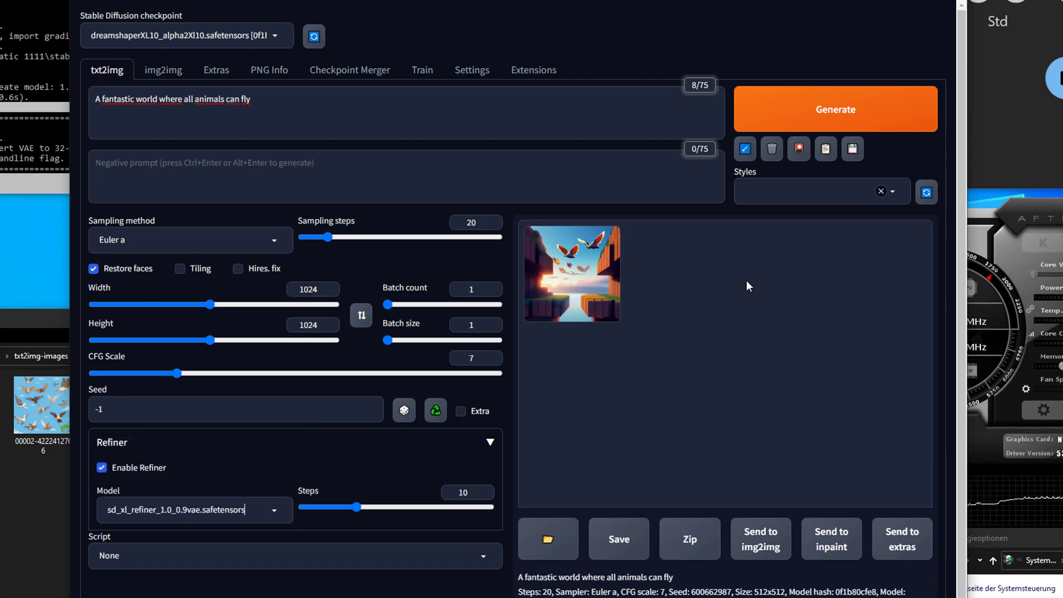
pyautogui.click(820, 109)
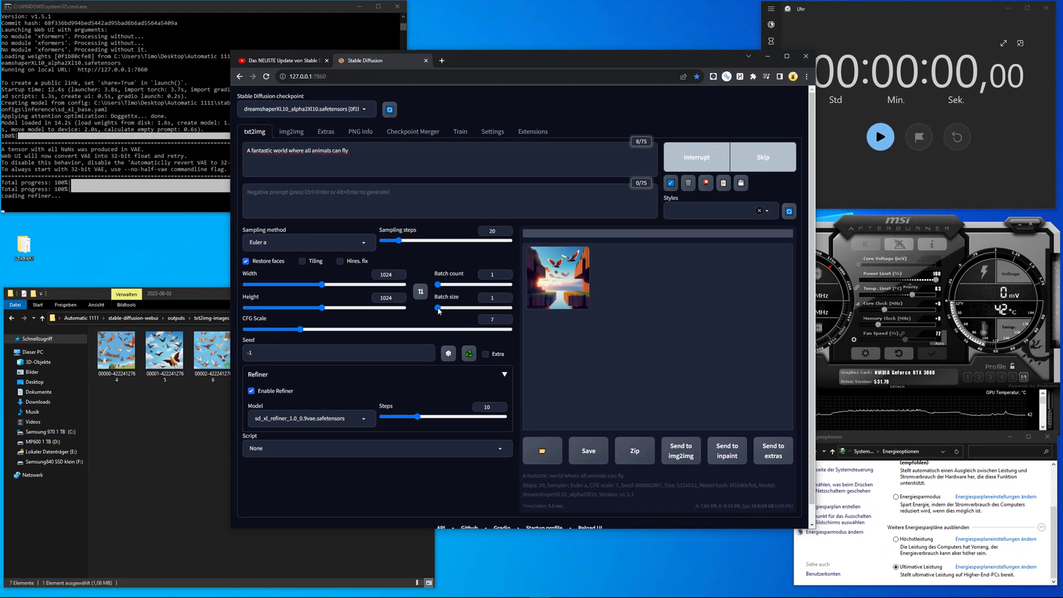
# Check the console output and switch the Stable Diffusion checkpoint to epicrealism_pureEvolutionV4.safetensors.
pyautogui.click(10, 199)
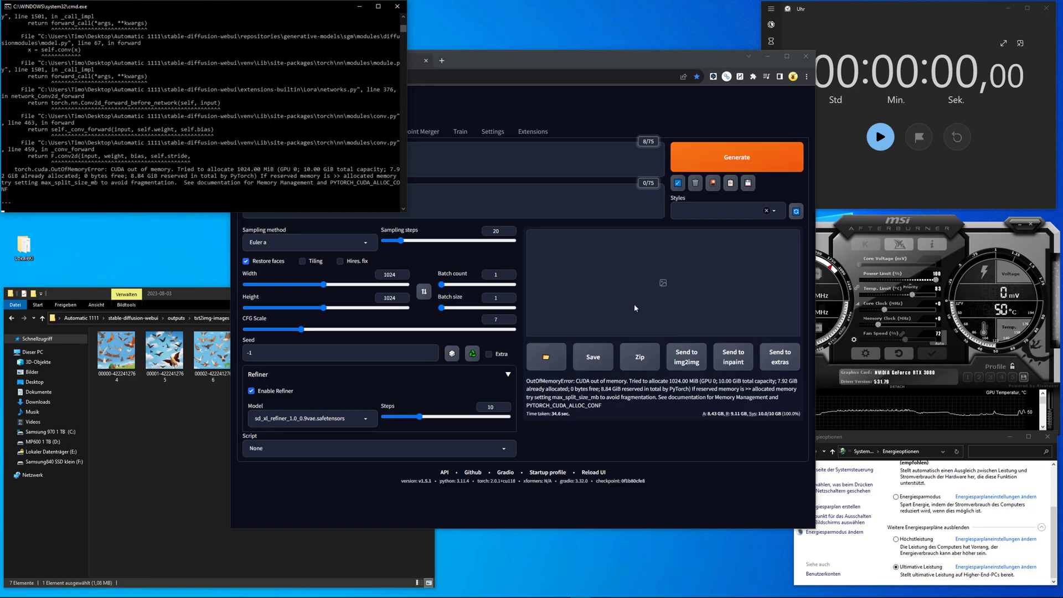
pyautogui.click(644, 420)
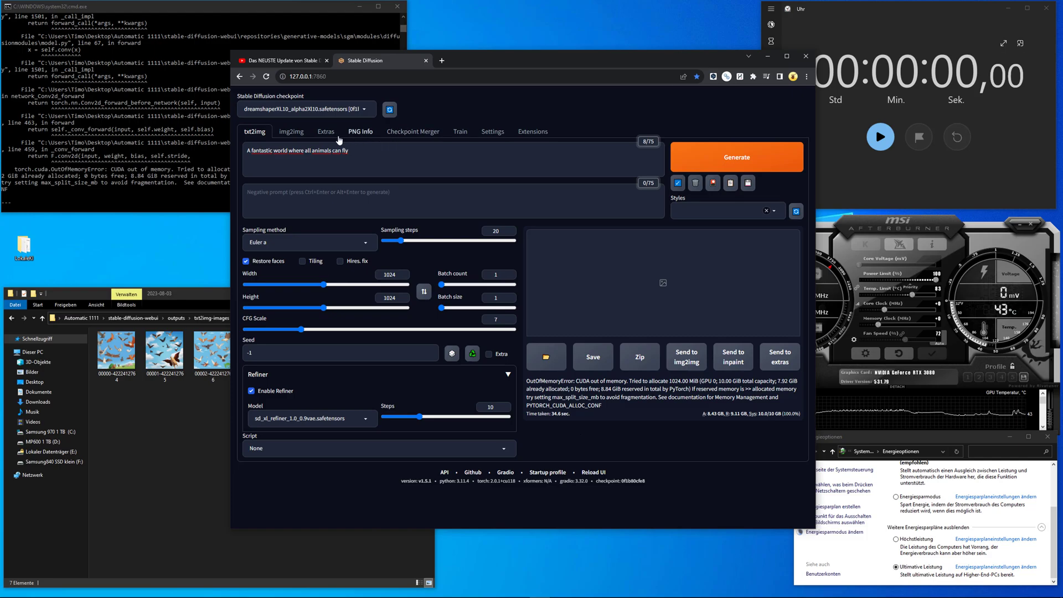
pyautogui.click(255, 105)
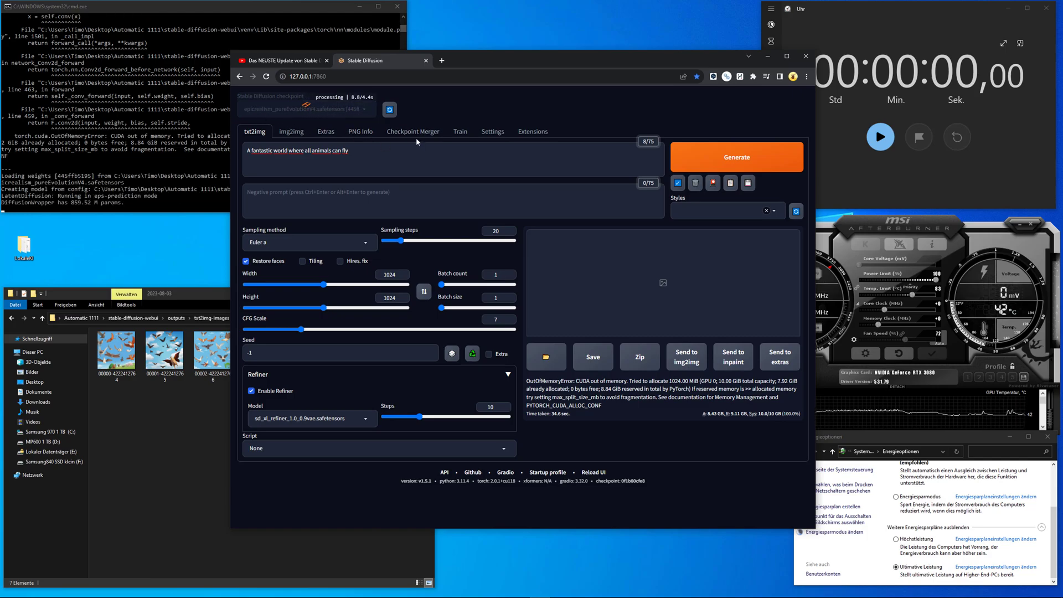
# Restart the web UI and generate a batch of four 1024 x 1024 images from "A fantastic world where all animals can fly" with the refiner enabled.
pyautogui.hotkey('ctrl', 'a')
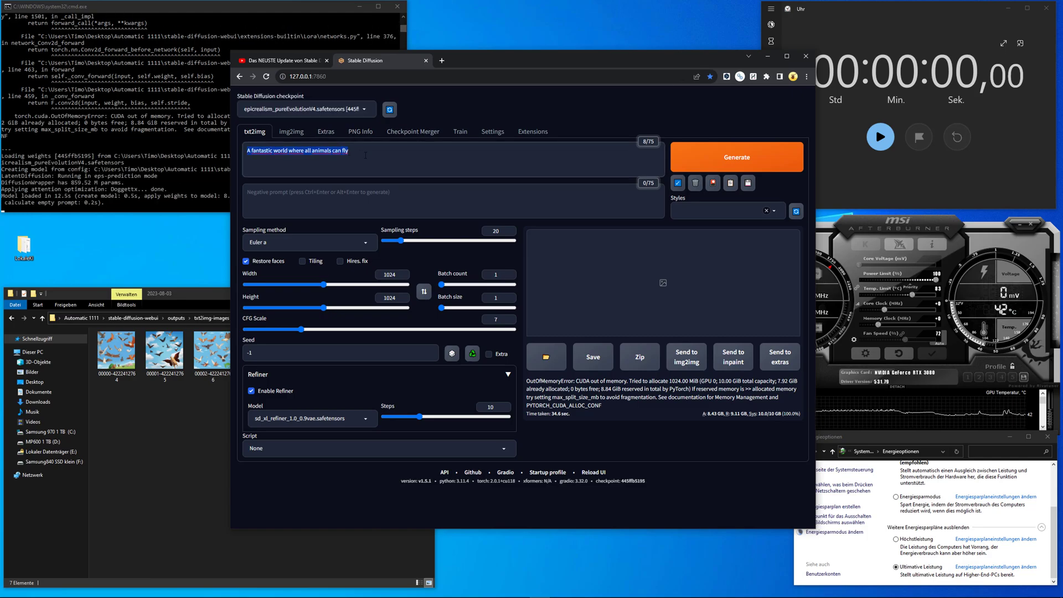
pyautogui.click(520, 133)
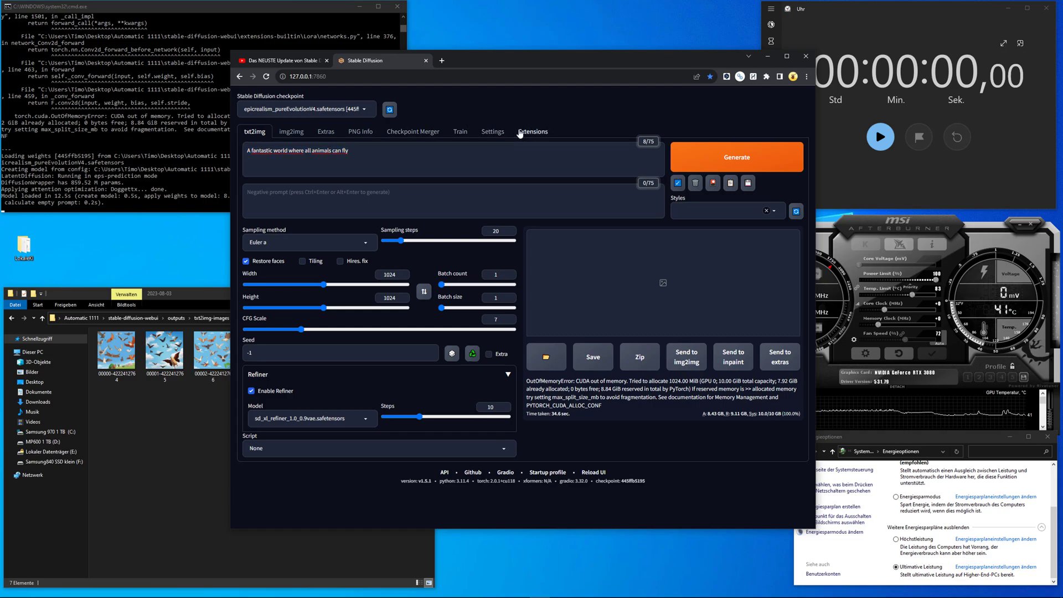
pyautogui.click(270, 173)
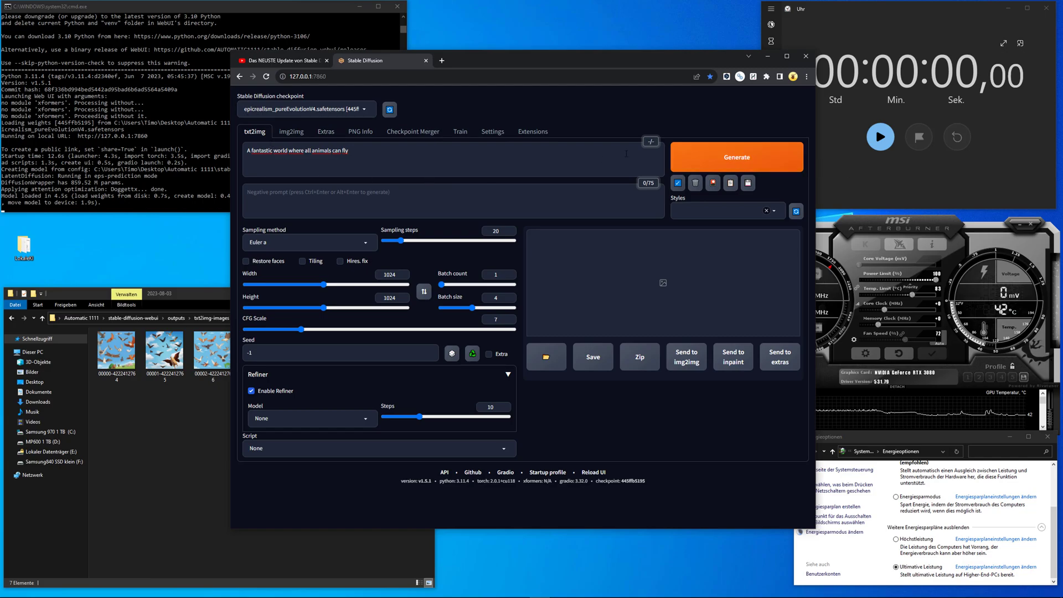
pyautogui.click(720, 160)
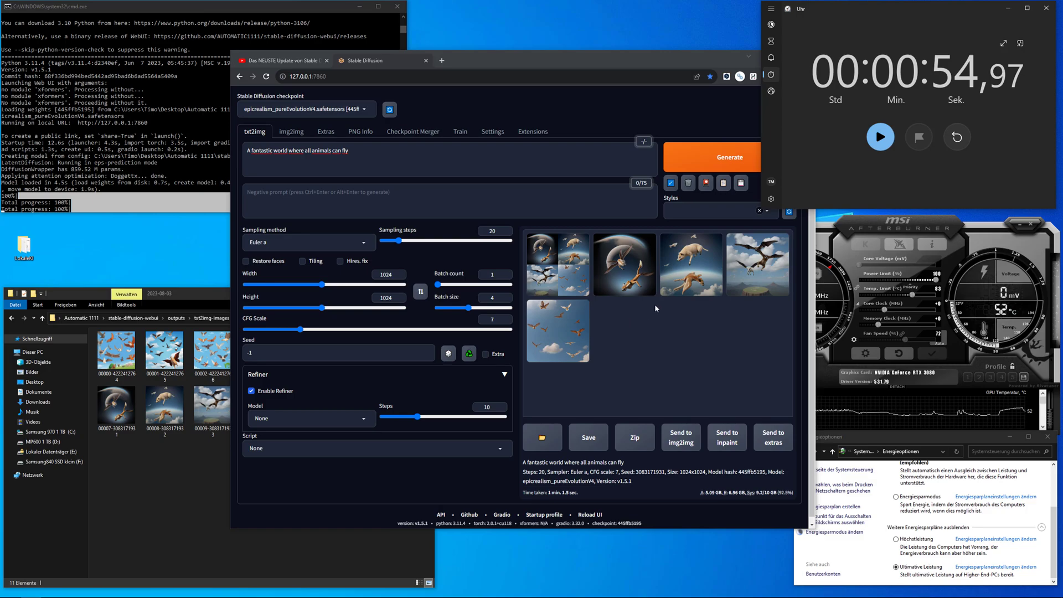
# View the four generated images one by one, enlarging the one with winged animals above a round plateau.
pyautogui.click(621, 281)
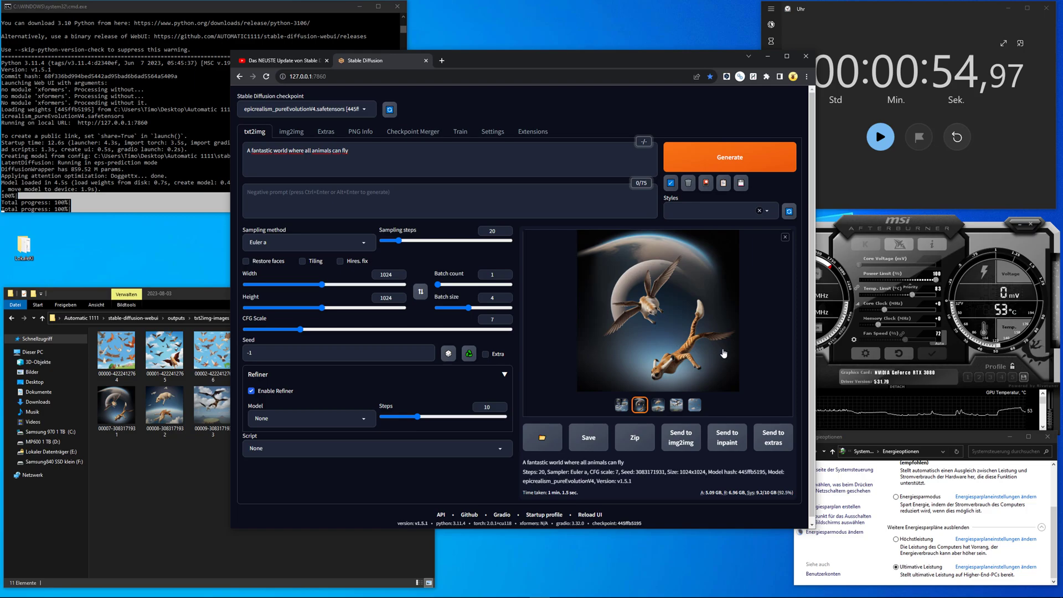
pyautogui.click(657, 406)
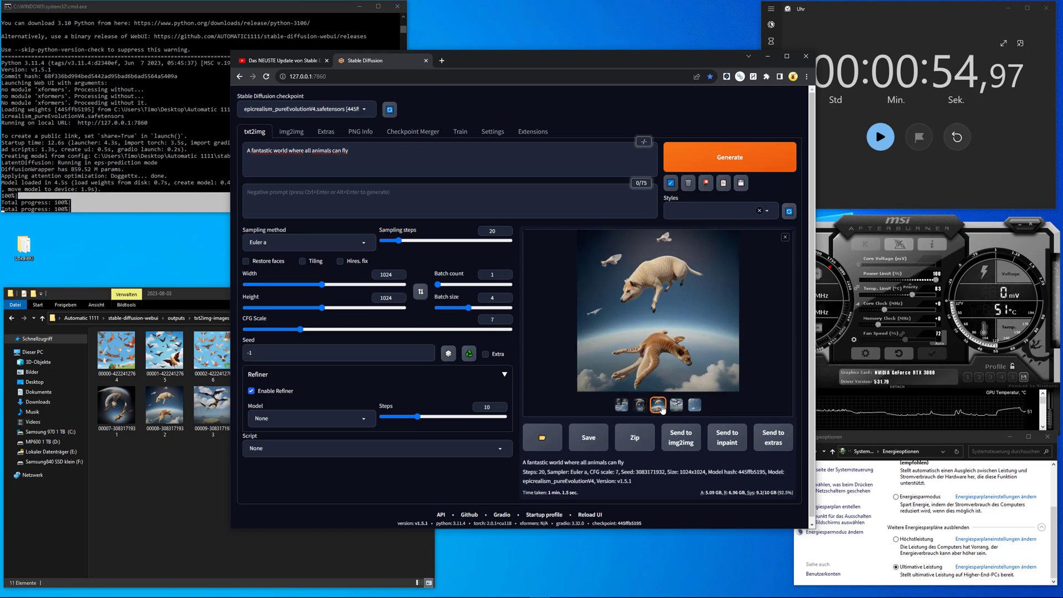
pyautogui.click(677, 407)
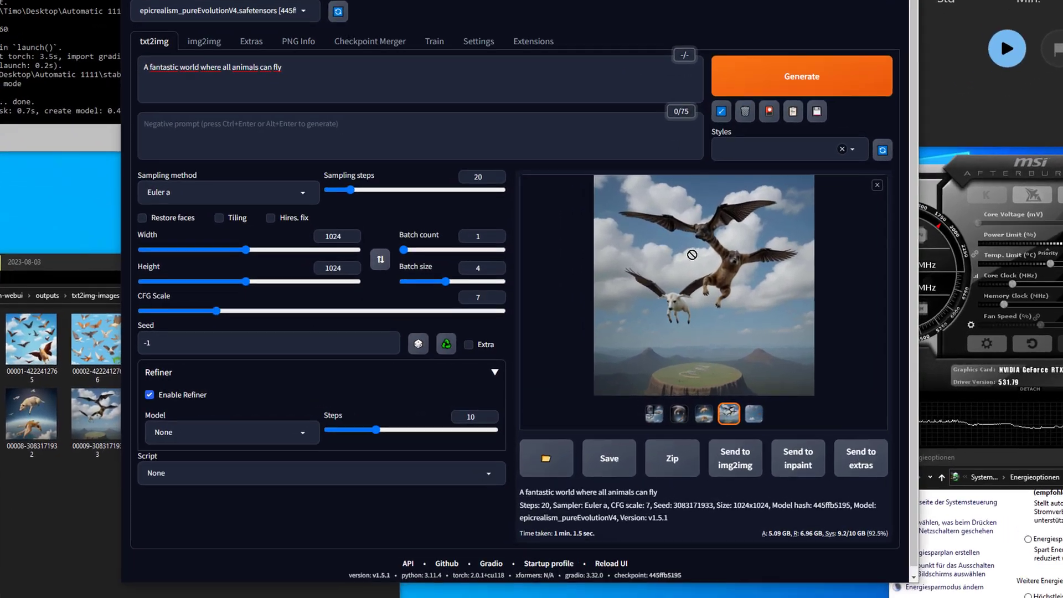
pyautogui.click(650, 292)
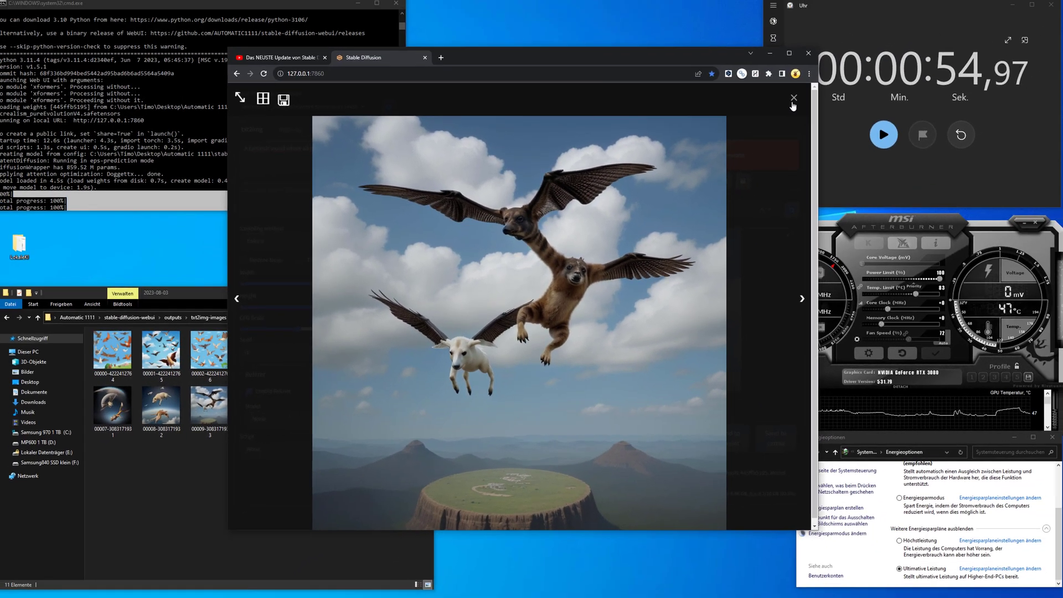
pyautogui.press('Escape')
pyautogui.click(694, 406)
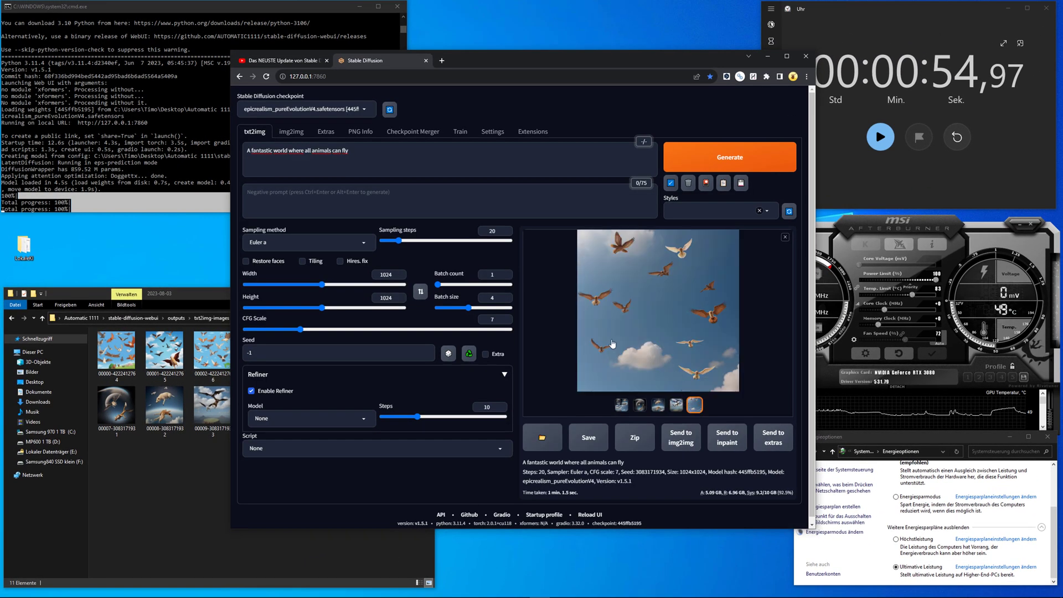
# Turn on Restore faces and generate the same prompt again, timing the run from zero with the stopwatch.
pyautogui.click(269, 265)
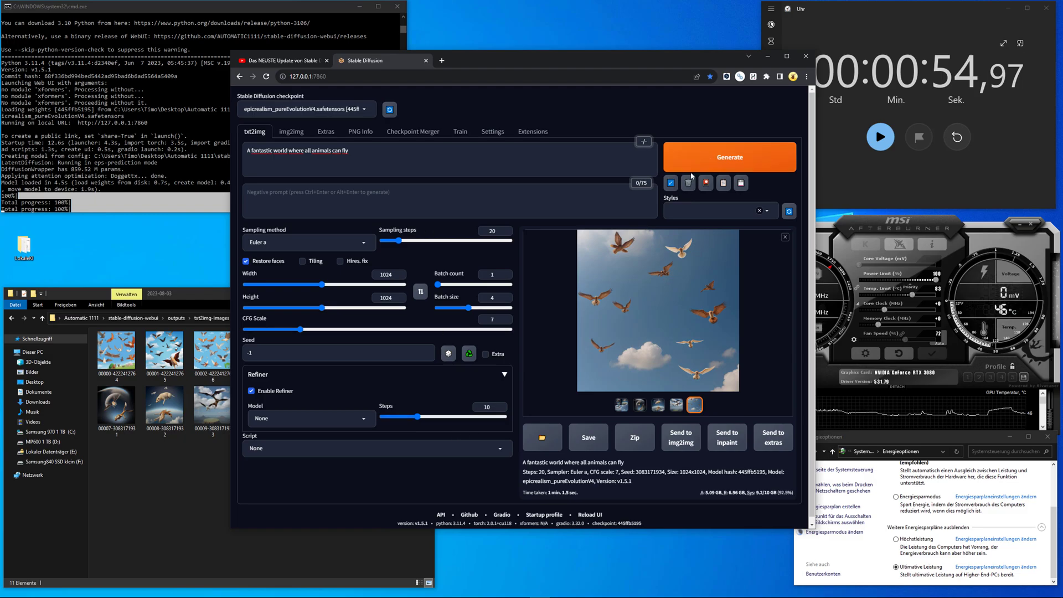
pyautogui.click(719, 160)
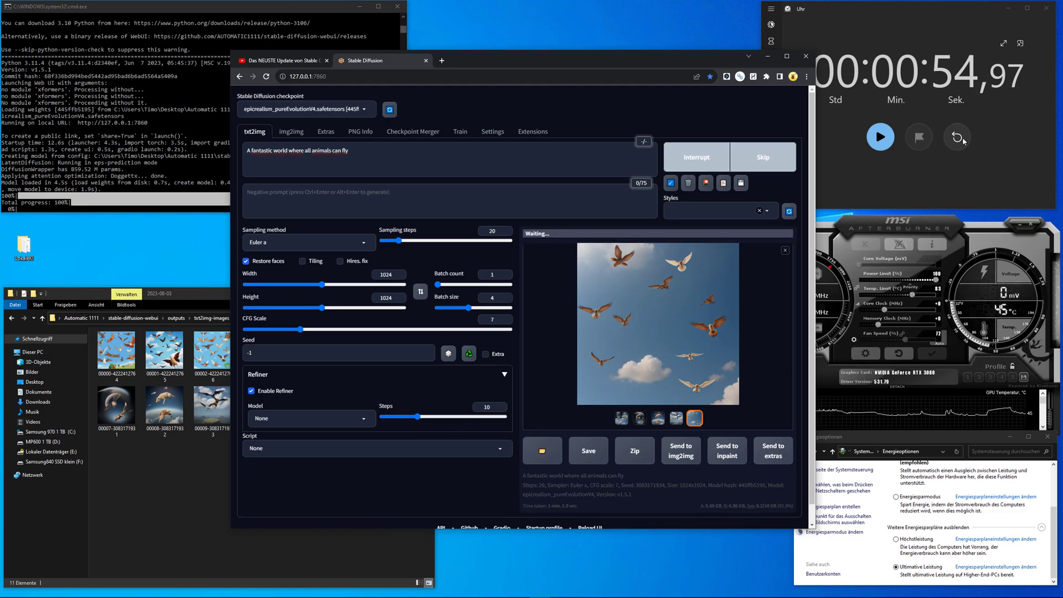
pyautogui.click(881, 137)
pyautogui.click(954, 142)
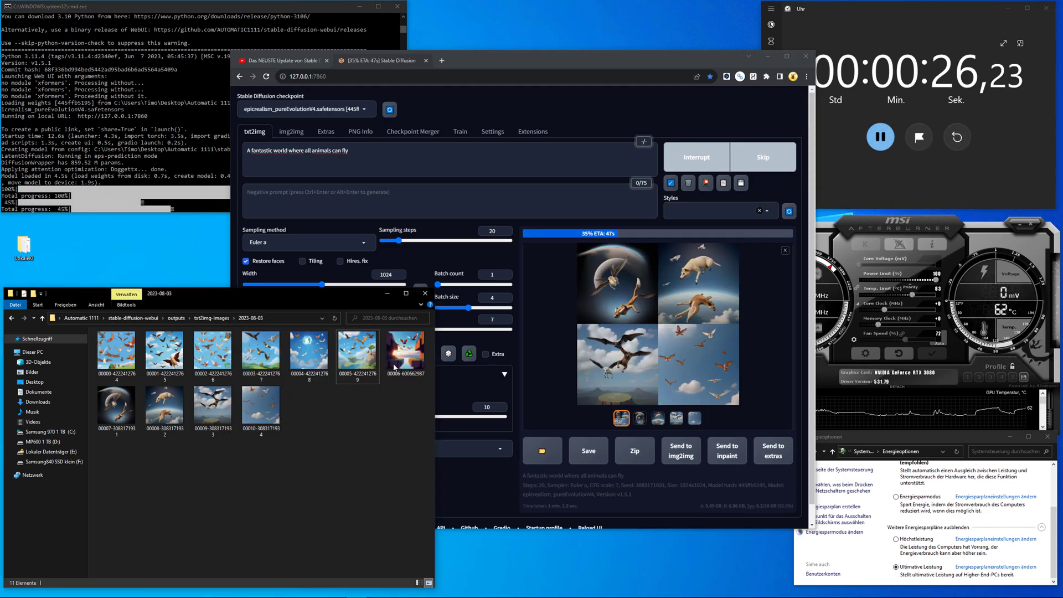
# Enlarge the grid of the four face-restored images to inspect it and close the enlarged view.
pyautogui.moveTo(321, 448); pyautogui.dragTo(96, 331)
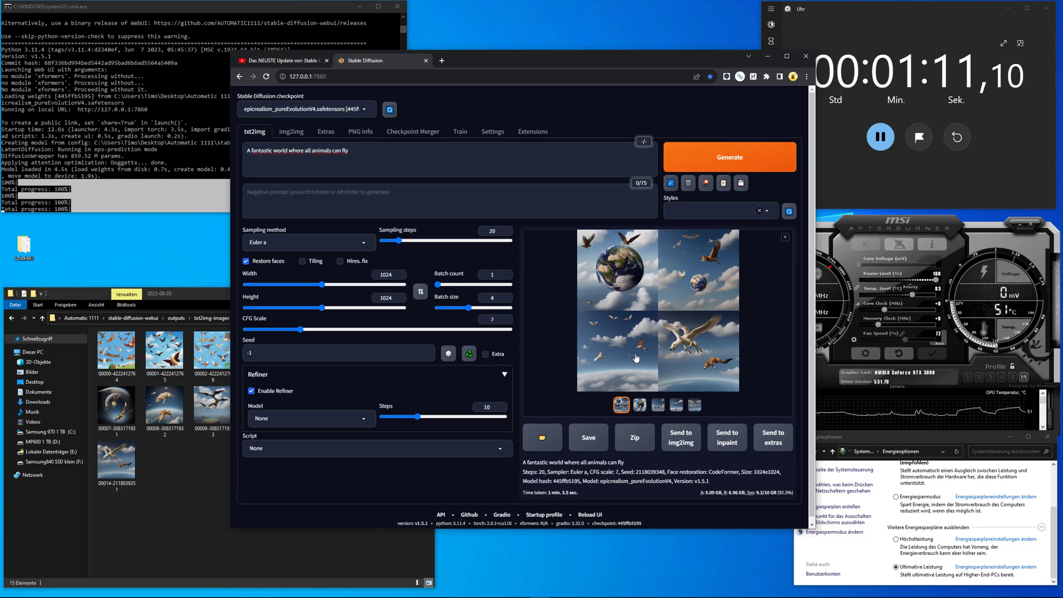
pyautogui.click(637, 359)
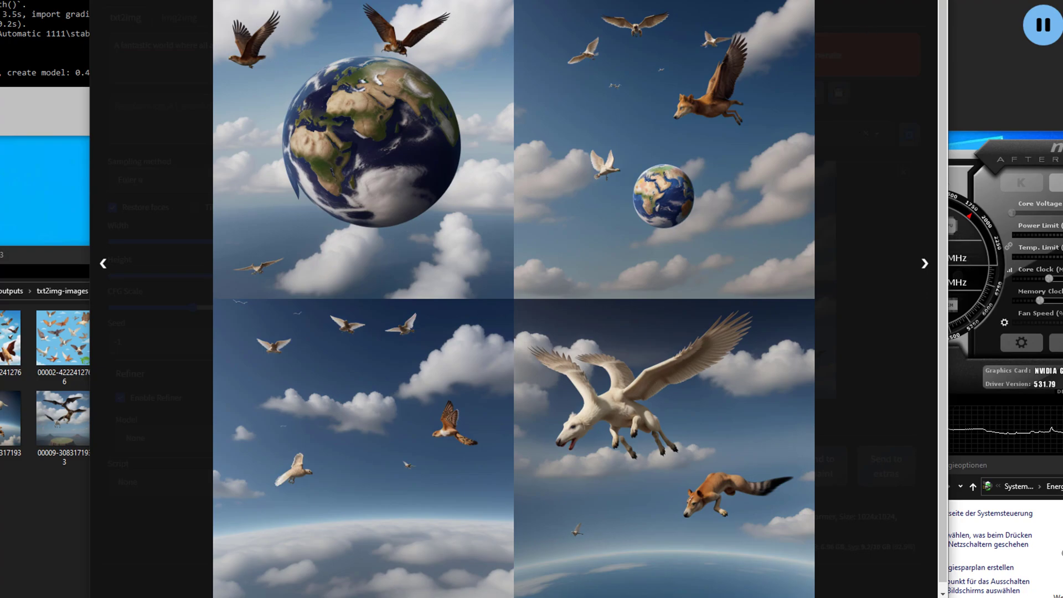
pyautogui.press('Escape')
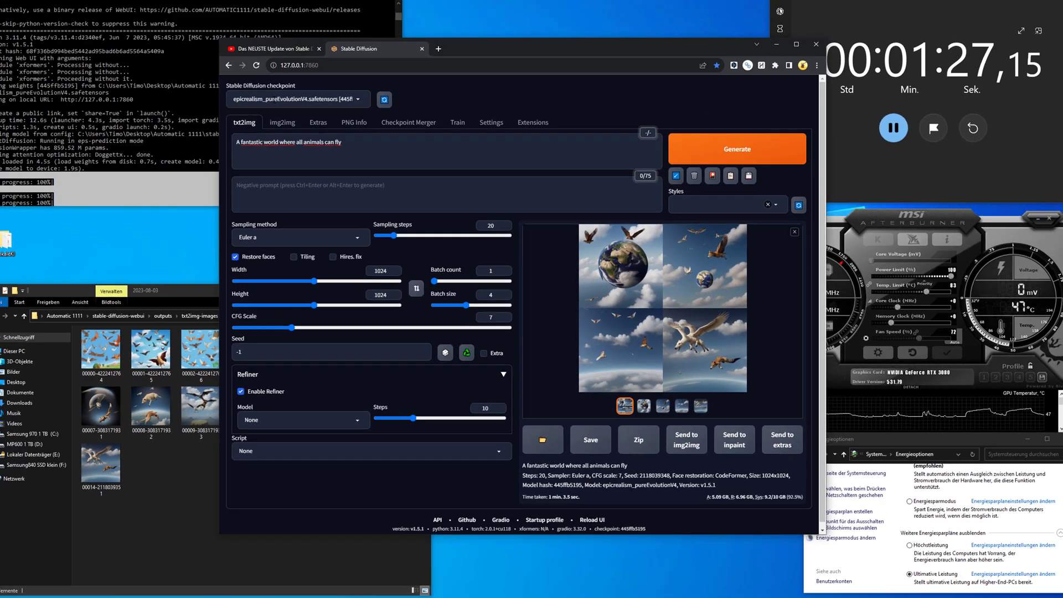
# Switch the Stable Diffusion checkpoint to sd_xl_base_1.0.safetensors.
pyautogui.click(283, 109)
pyautogui.write('sd')
pyautogui.press('Return')
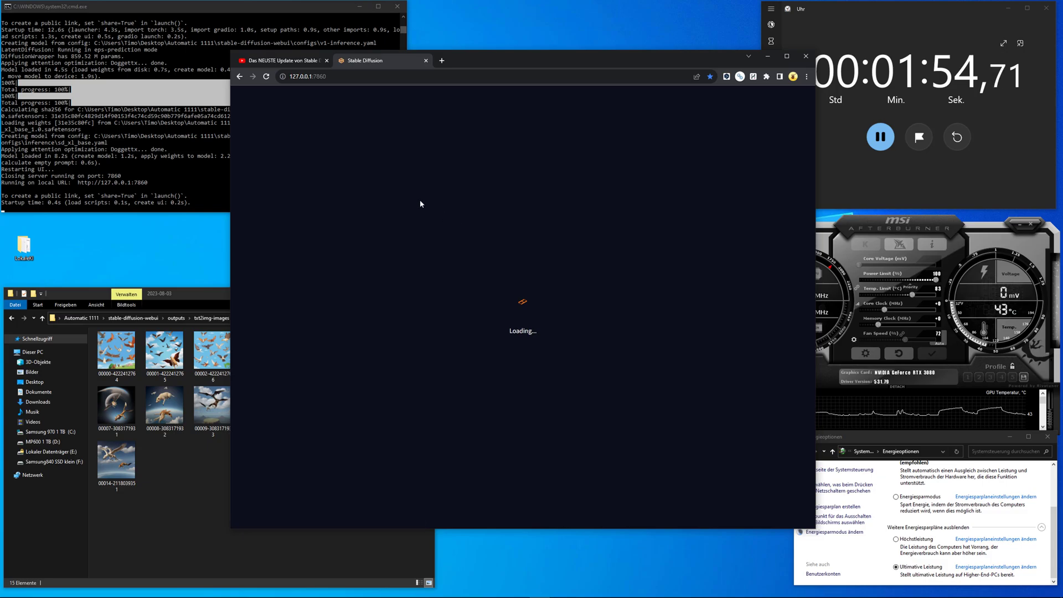
# Enter the prompt "A fantastic world where all animals can fly" and set the image width and height to 1024.
pyautogui.click(254, 146)
pyautogui.write('A fantastic world where all animals can fly')
pyautogui.moveTo(282, 285); pyautogui.dragTo(324, 286)
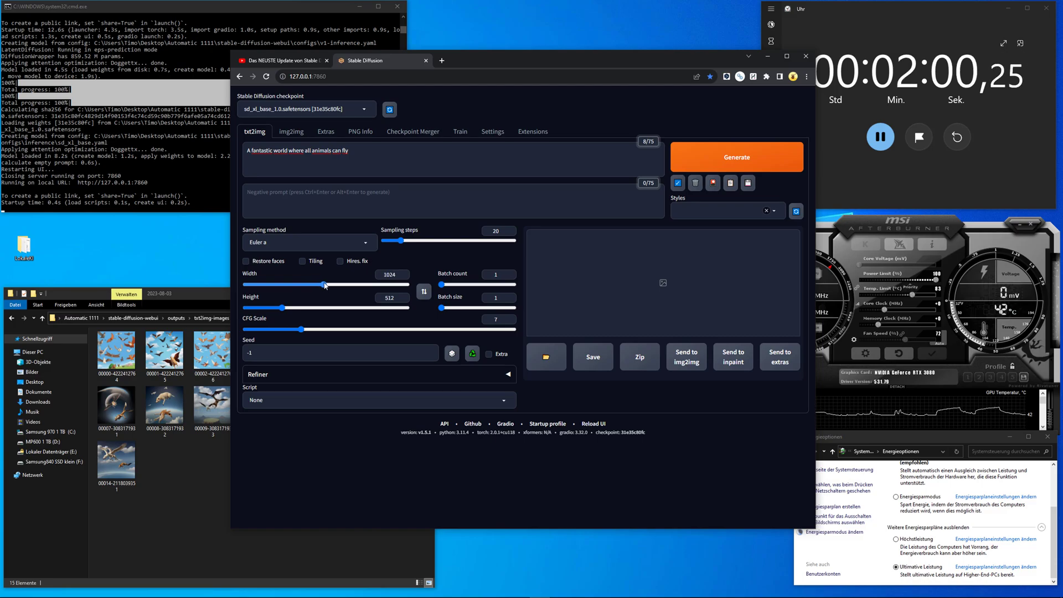
pyautogui.doubleClick(392, 273)
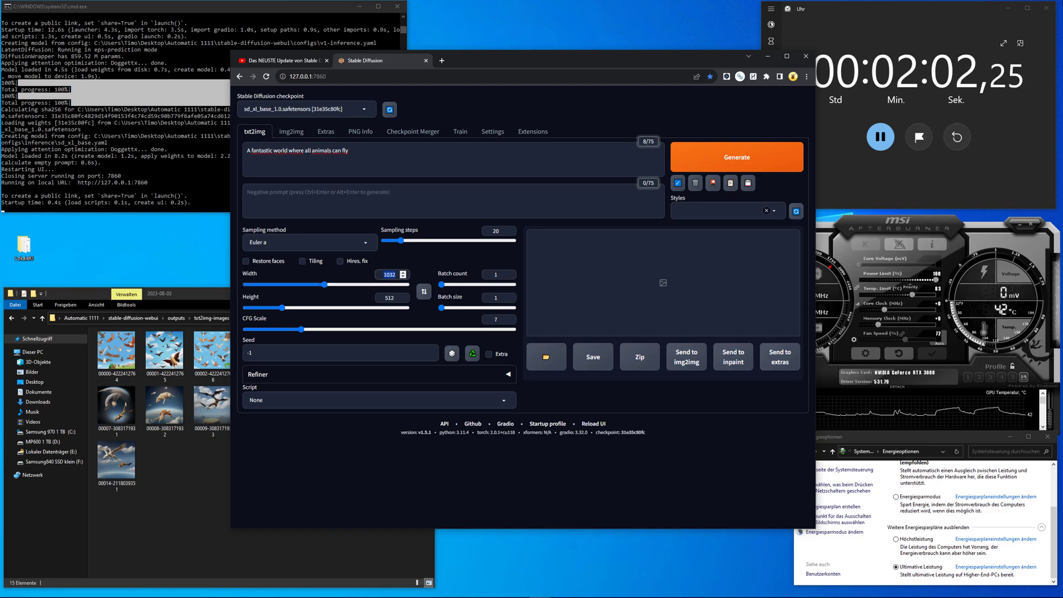
pyautogui.write('1024')
pyautogui.press('Tab')
pyautogui.write('1024')
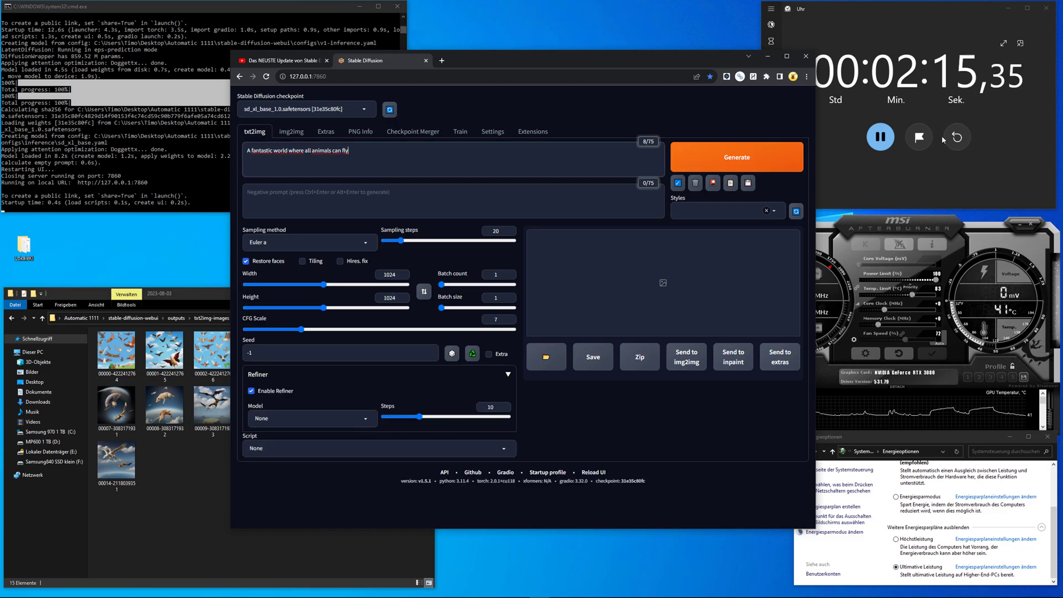
# Reset the stopwatch and generate the 1024 x 1024 image with the SDXL base checkpoint while timing the run.
pyautogui.click(879, 139)
pyautogui.press('r')
pyautogui.click(741, 149)
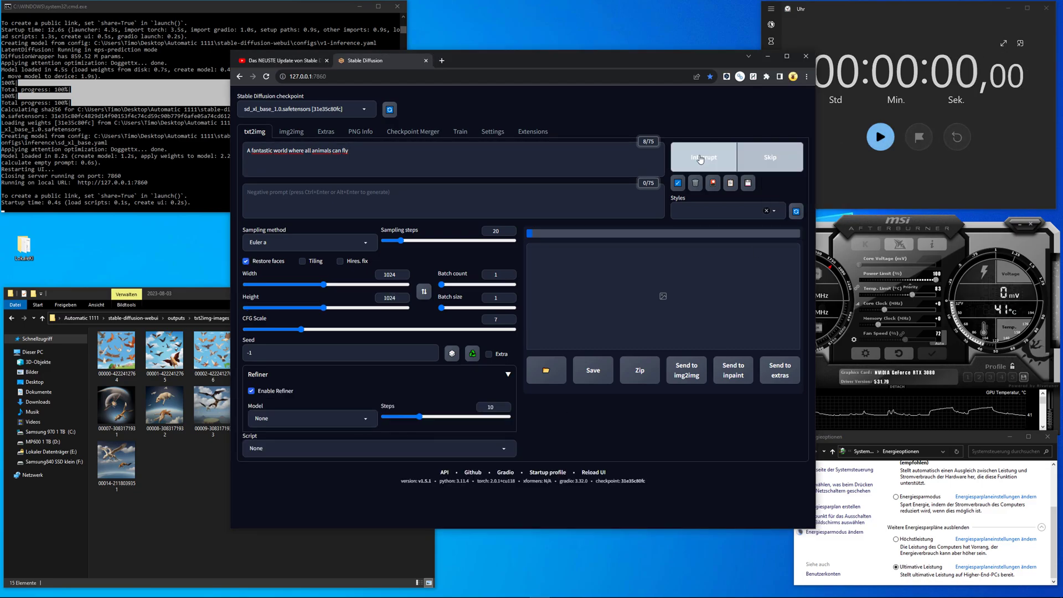
pyautogui.click(881, 138)
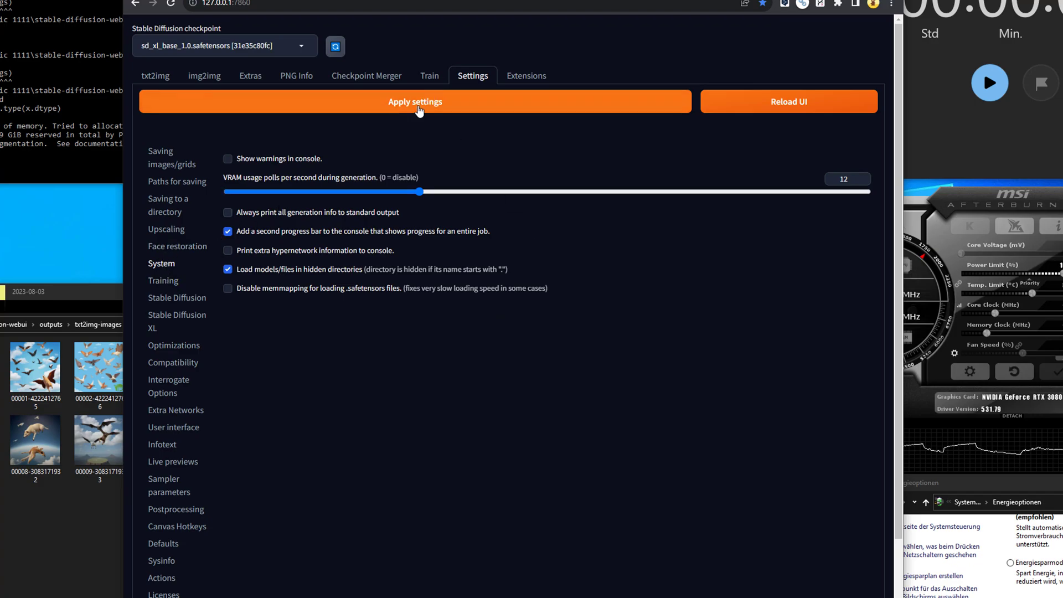
# Apply the system settings, reload the web UI and try generating a batch of four 1024 x 1024 images with the refiner enabled.
pyautogui.click(419, 105)
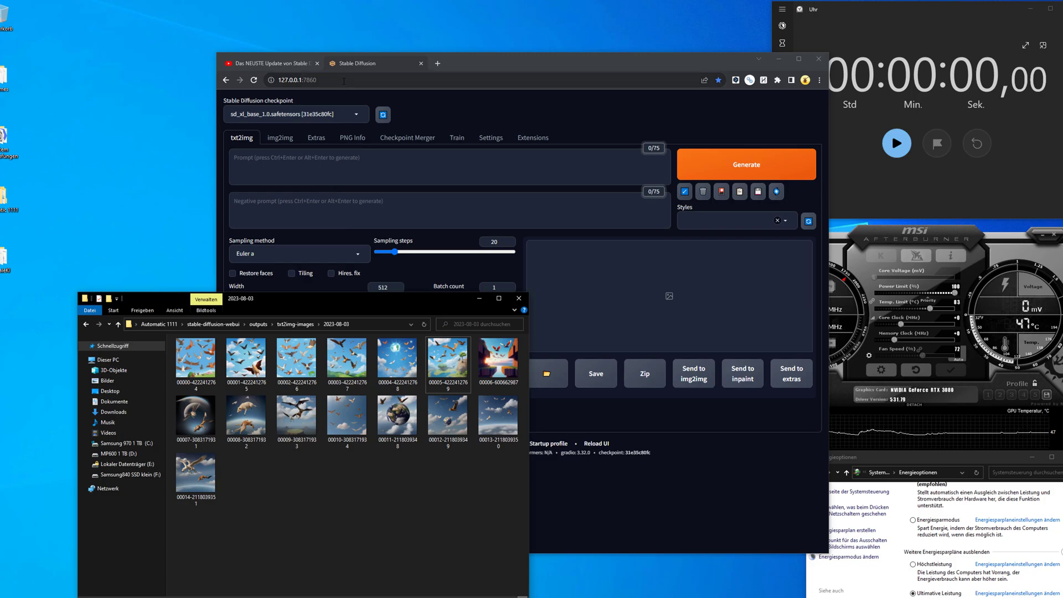
pyautogui.click(630, 66)
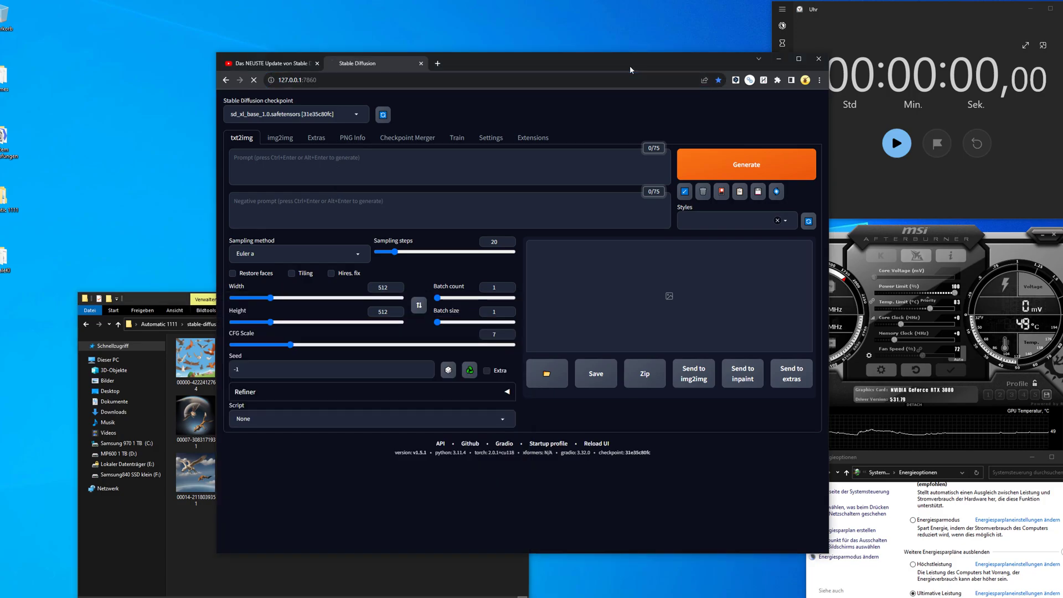
pyautogui.press('F5')
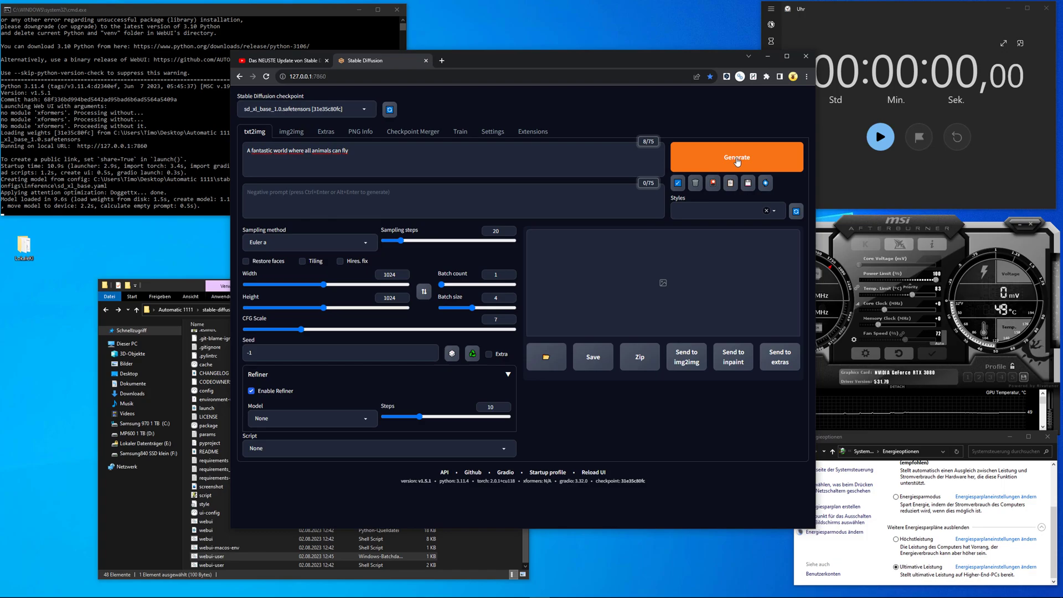
pyautogui.click(736, 159)
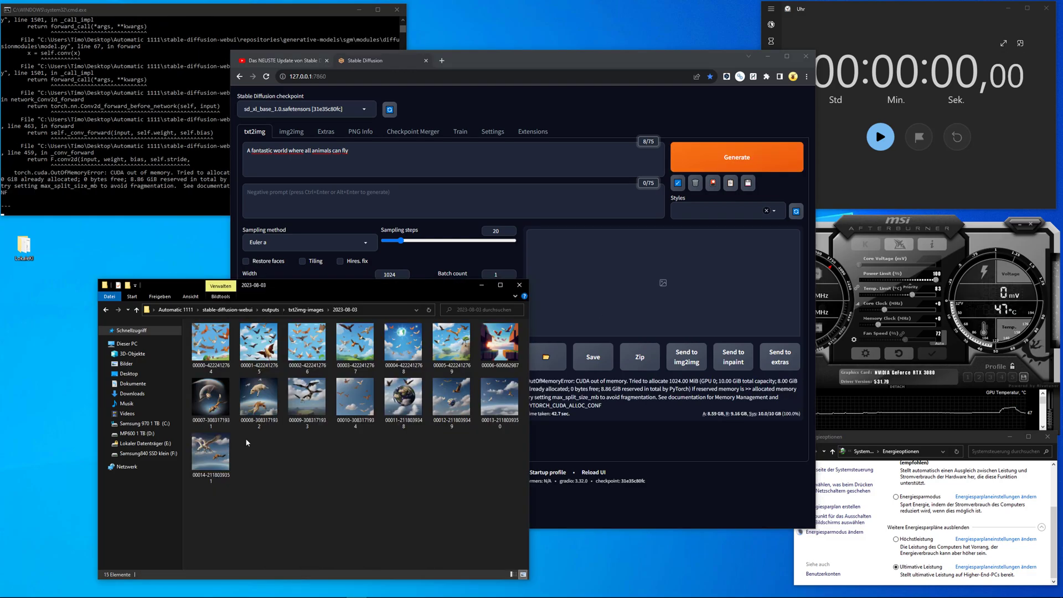
# Move the output folder window aside and set the image width to 1000 and the height to 900.
pyautogui.moveTo(436, 284); pyautogui.dragTo(344, 300)
pyautogui.click(389, 274)
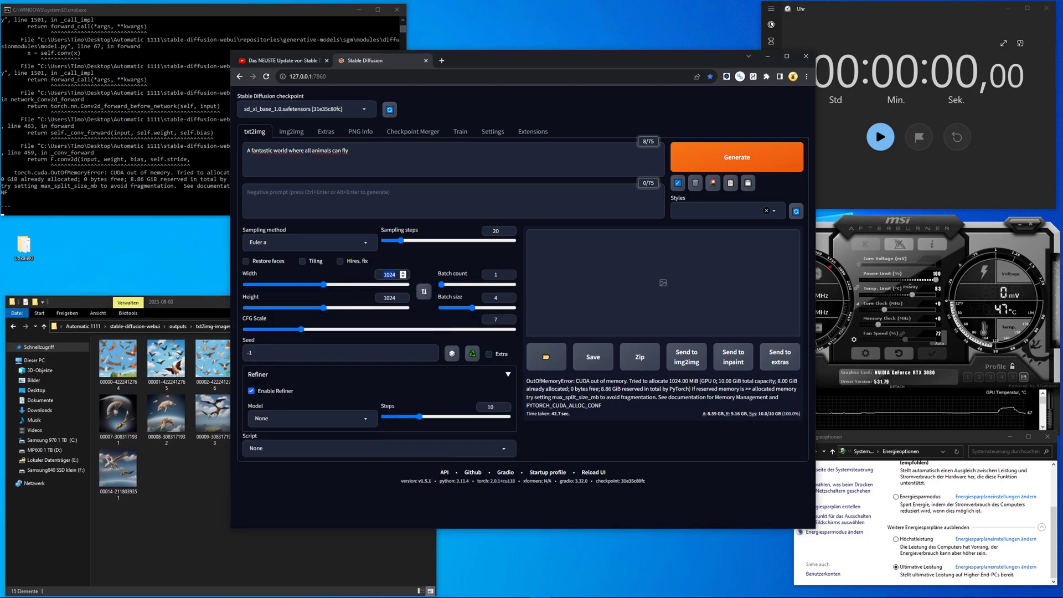
pyautogui.write('1000')
pyautogui.press('Tab')
pyautogui.write('900')
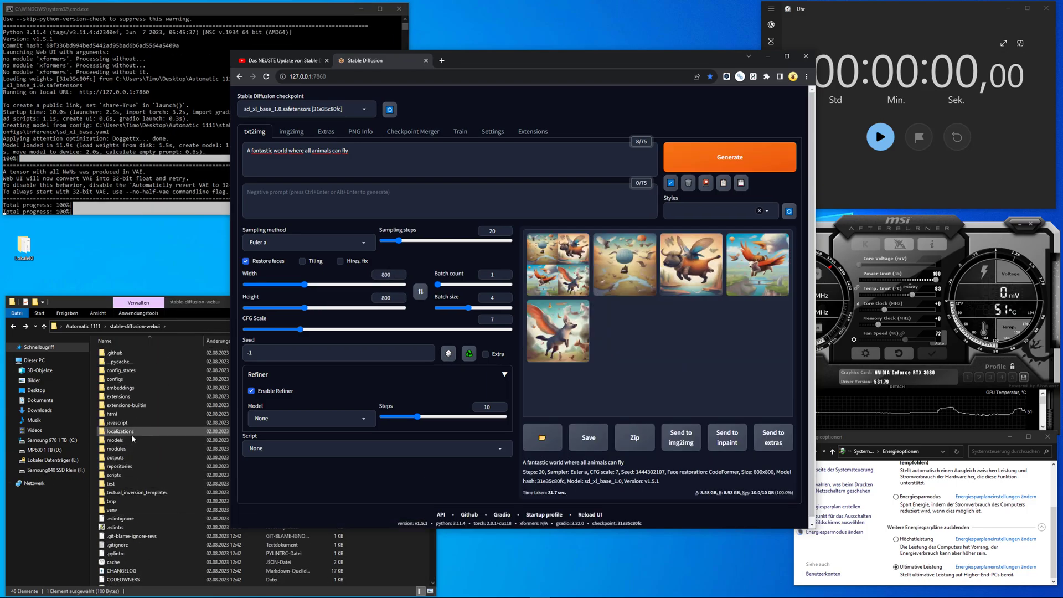
# View the four 800 x 800 SDXL images one by one in the enlarged view, from the hot-air balloon scene onward.
pyautogui.click(559, 275)
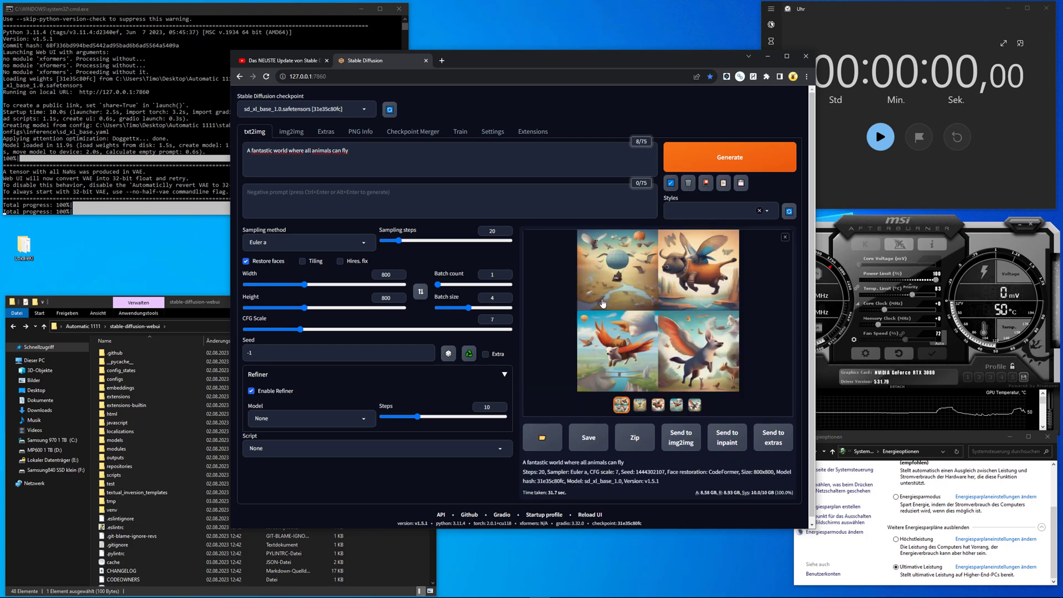
pyautogui.click(640, 406)
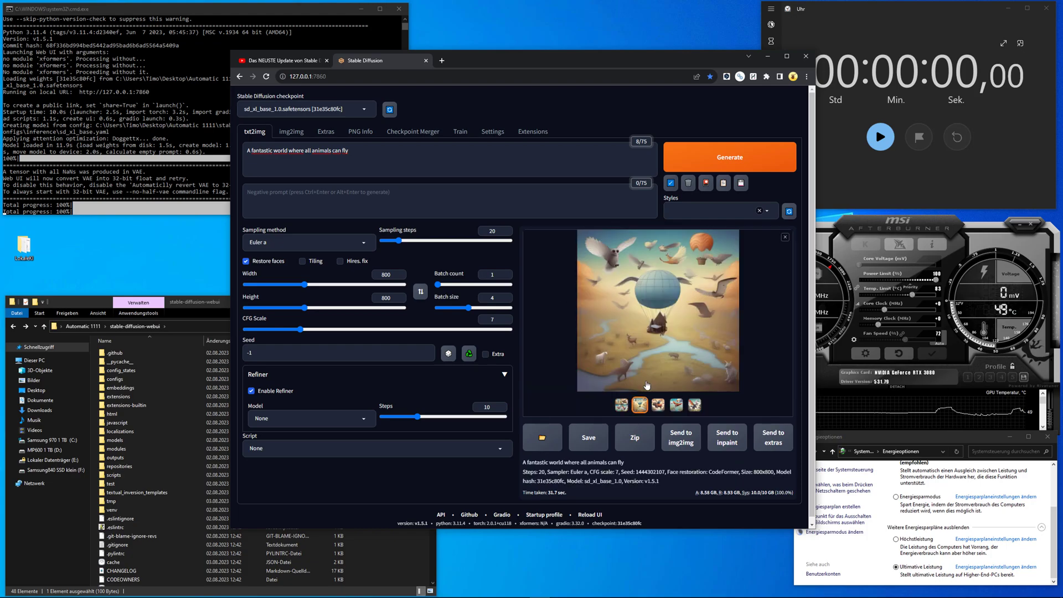
pyautogui.click(654, 338)
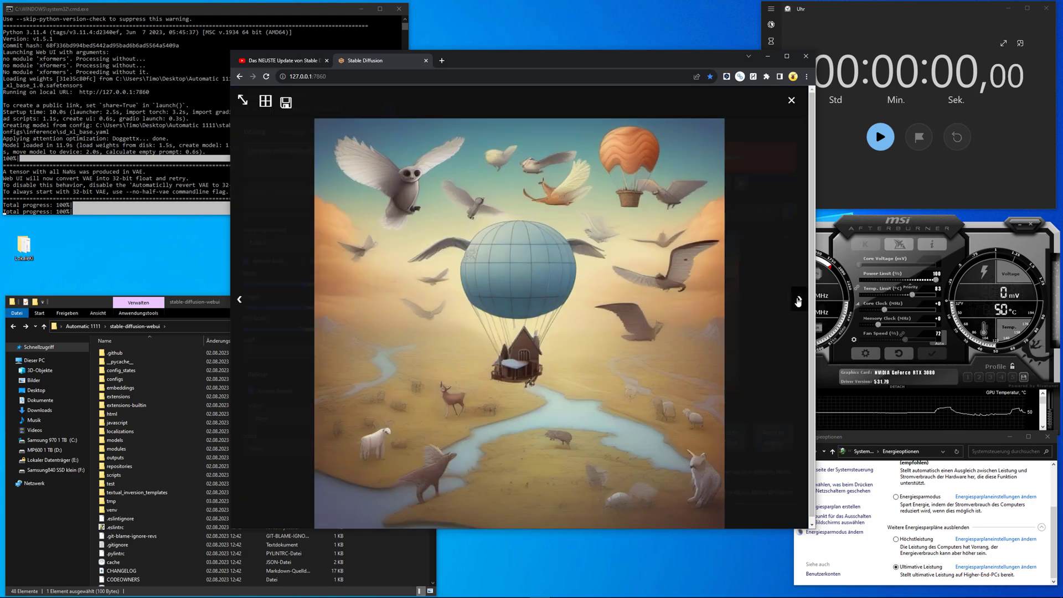
pyautogui.click(798, 301)
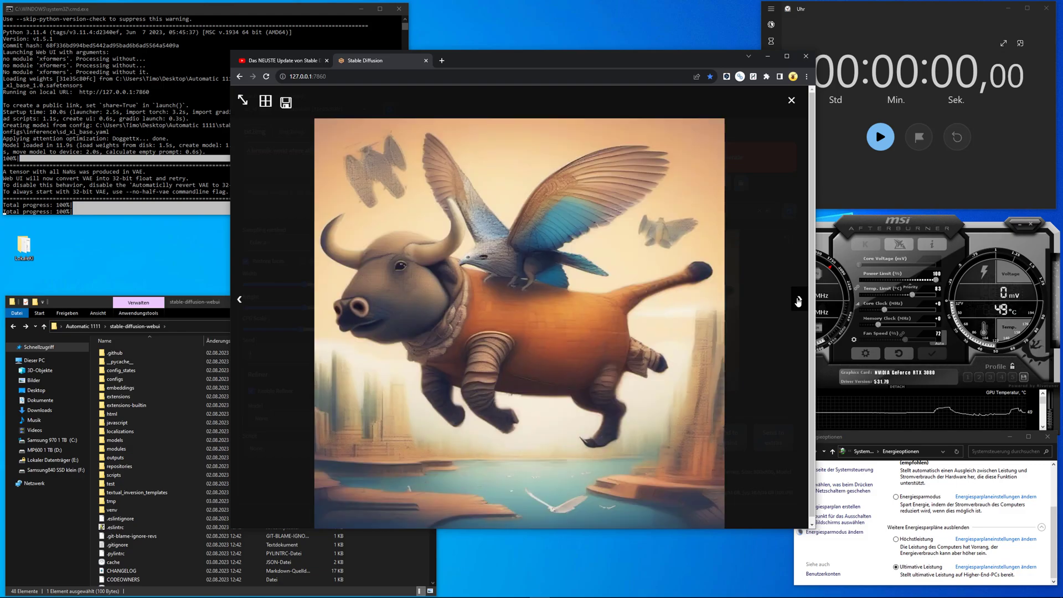
pyautogui.click(798, 300)
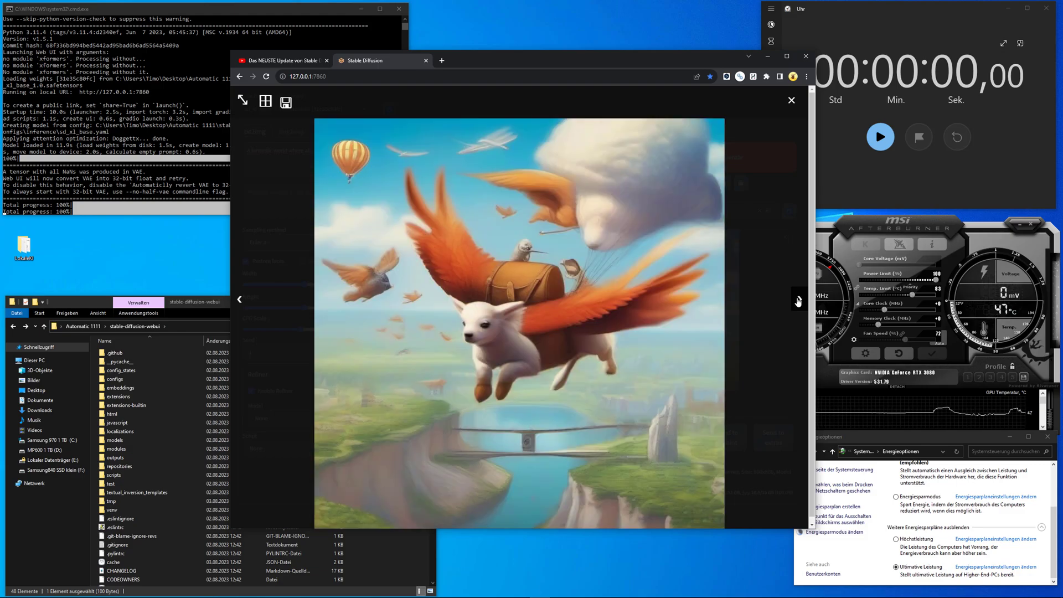
pyautogui.click(798, 301)
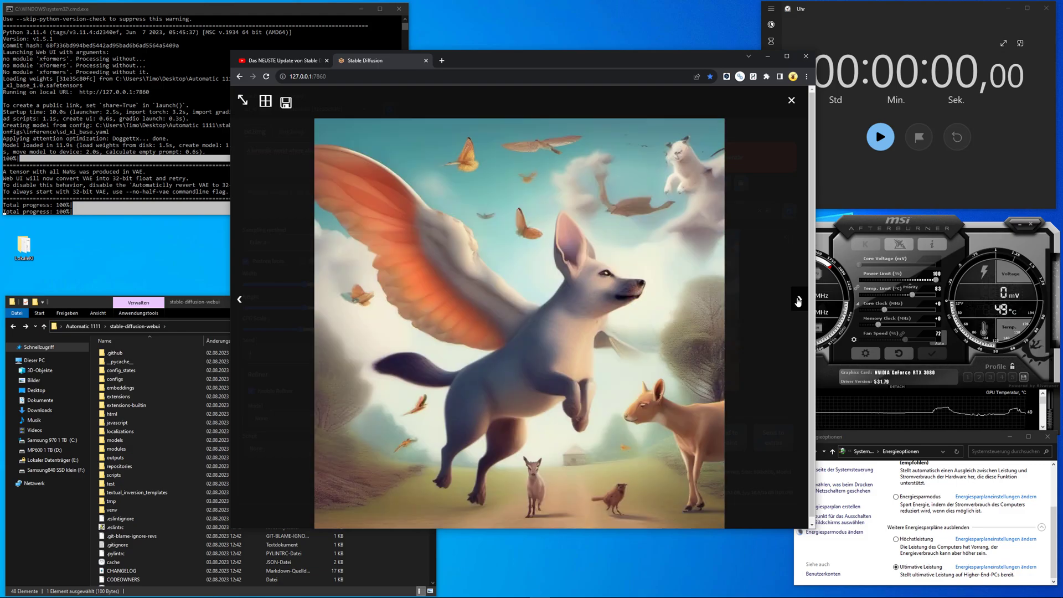
pyautogui.click(765, 402)
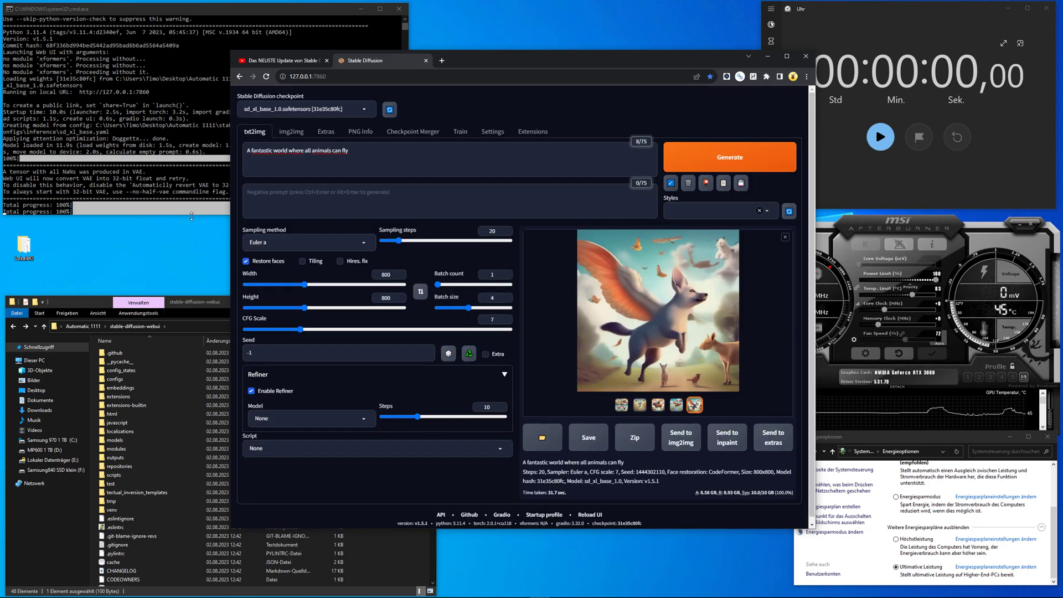
# Switch the Stable Diffusion checkpoint to epicrealism_pureEvolutionV4.safetensors.
pyautogui.click(373, 110)
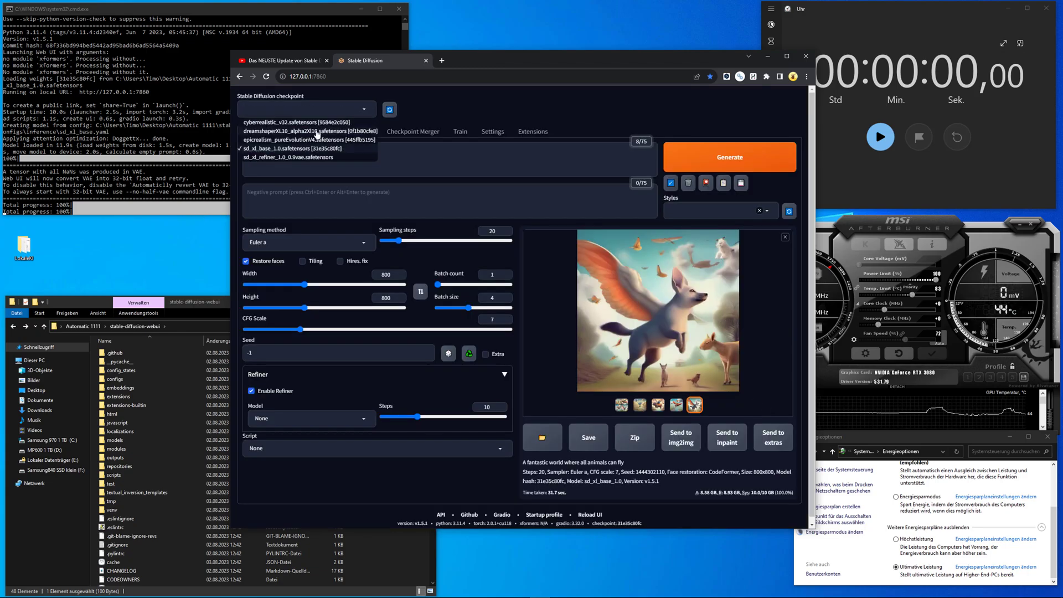
pyautogui.click(281, 140)
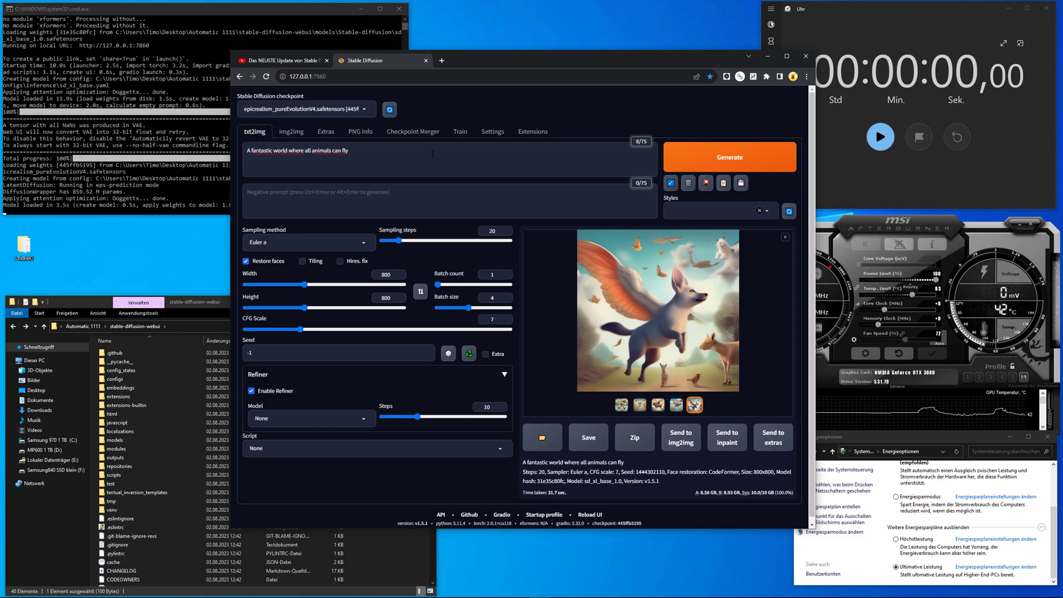
# Open the EpicRealism model page on Civitai from the YouTube video's description and browse its sample images.
pyautogui.click(280, 61)
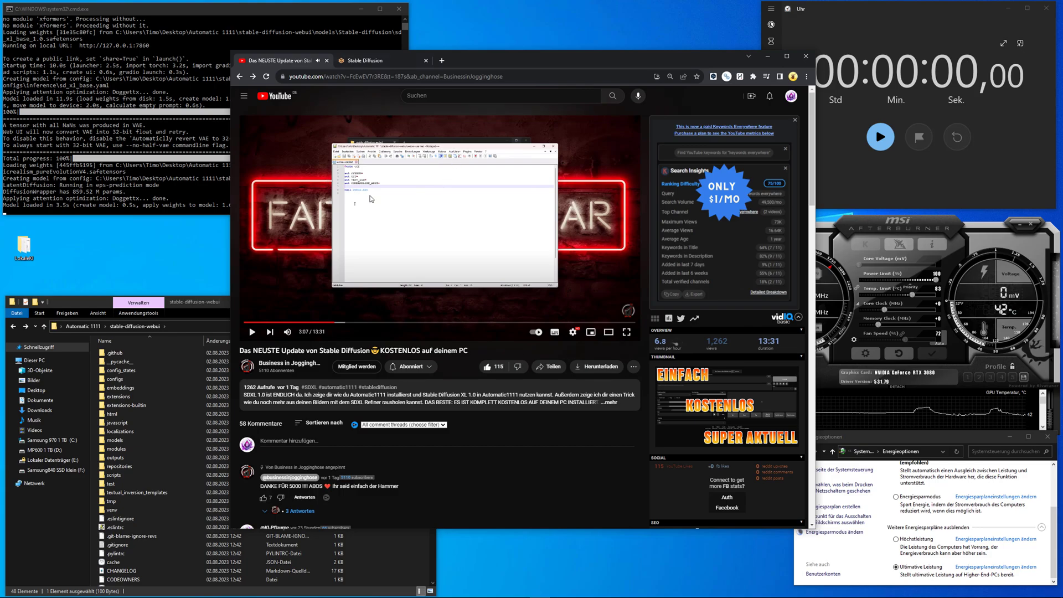
pyautogui.click(339, 404)
pyautogui.scroll(-2, 339, 404)
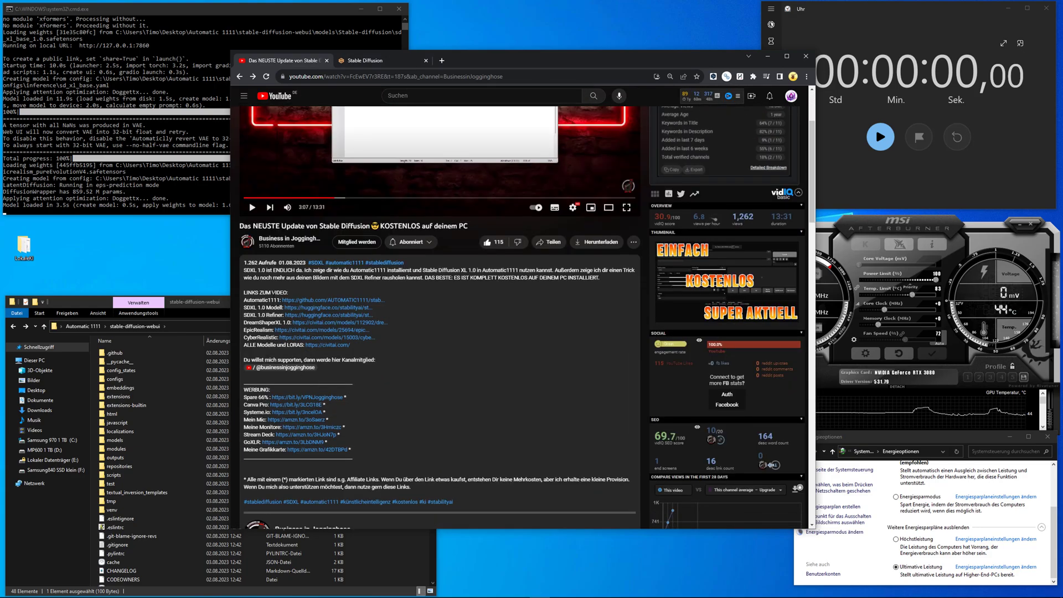
pyautogui.click(281, 335)
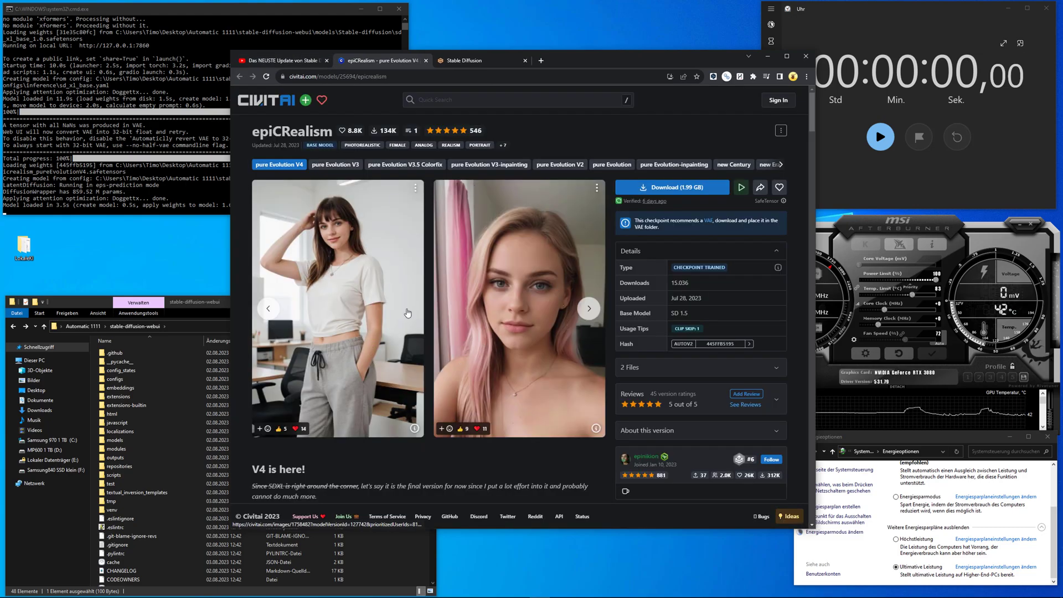
pyautogui.click(589, 308)
pyautogui.click(267, 309)
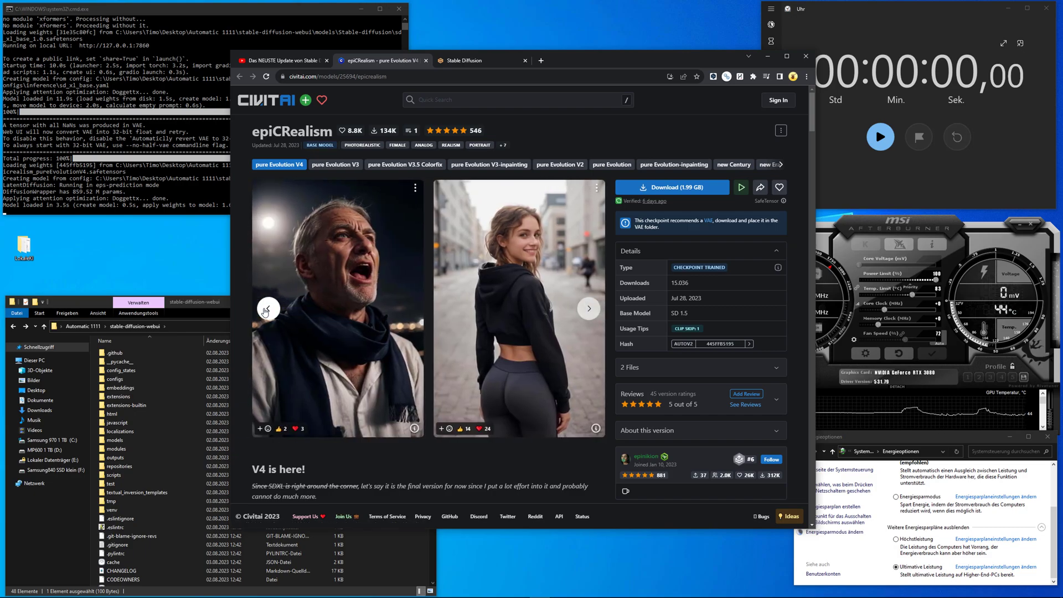
pyautogui.click(267, 309)
# Return to the Stable Diffusion web UI and enter the prompt "Beautiful woman in the city smiling at the camera".
pyautogui.click(465, 61)
pyautogui.click(308, 109)
pyautogui.click(320, 157)
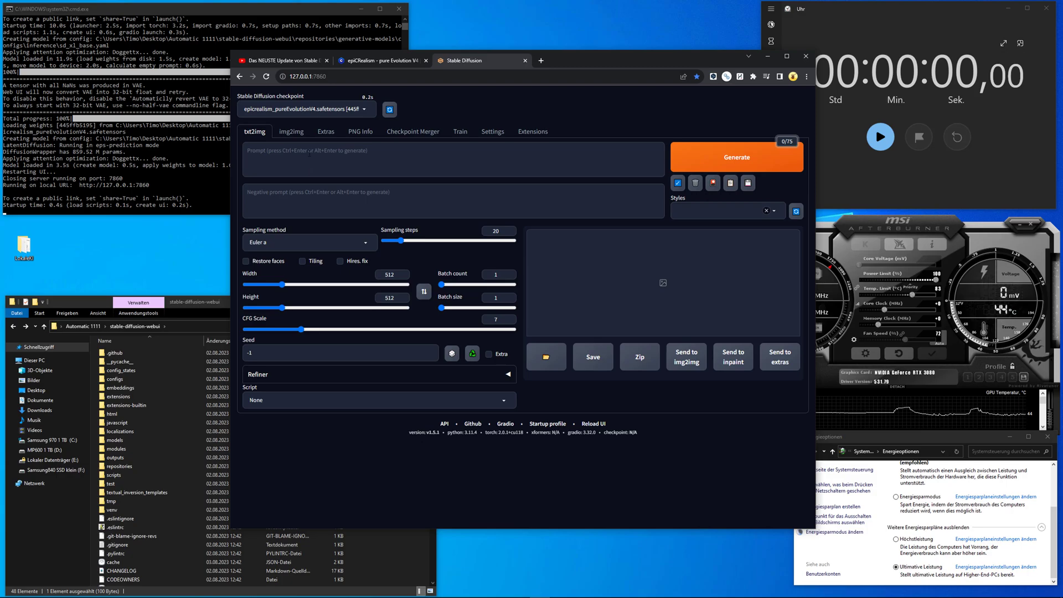
pyautogui.click(270, 160)
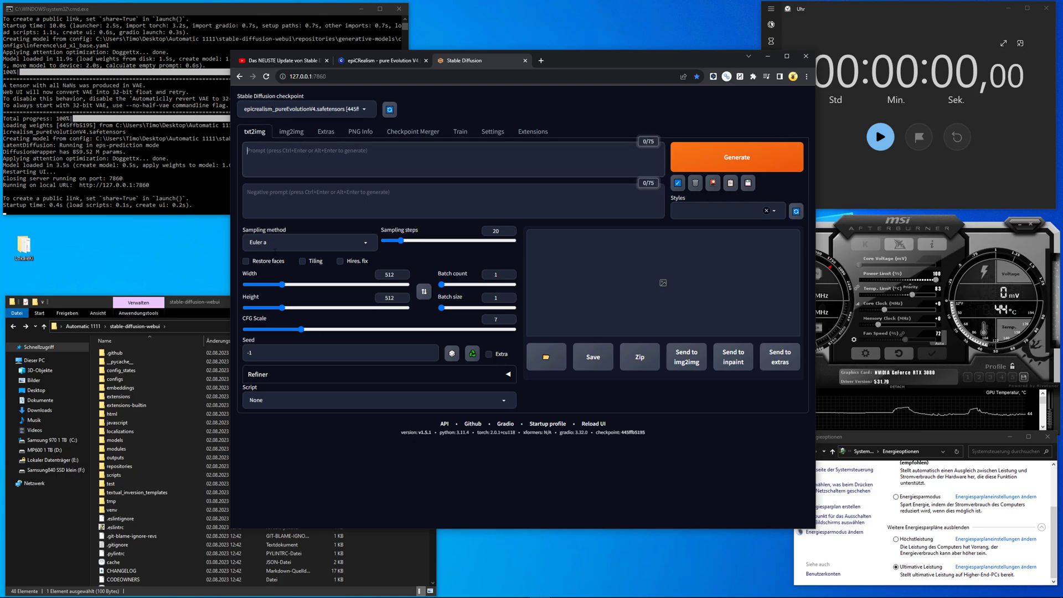
pyautogui.write('Beautiful woman in the city smiling at the camera')
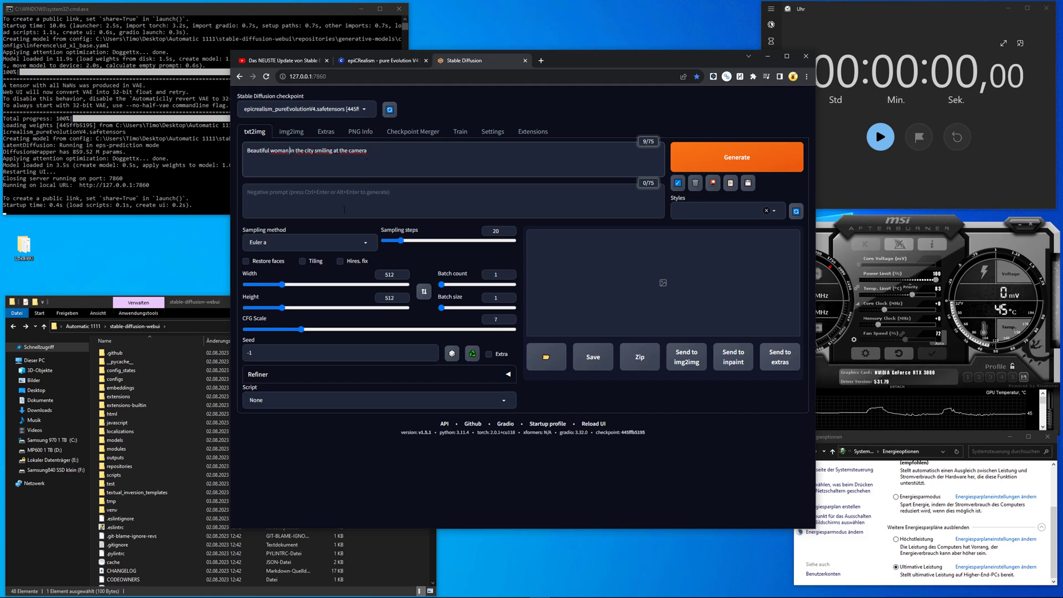
# Set the image width and height to 800 and generate the image, timing the run with the stopwatch.
pyautogui.doubleClick(388, 274)
pyautogui.write('800')
pyautogui.press('Tab')
pyautogui.press('Tab')
pyautogui.press('Tab')
pyautogui.hotkey('shift', 'Tab')
pyautogui.write('800')
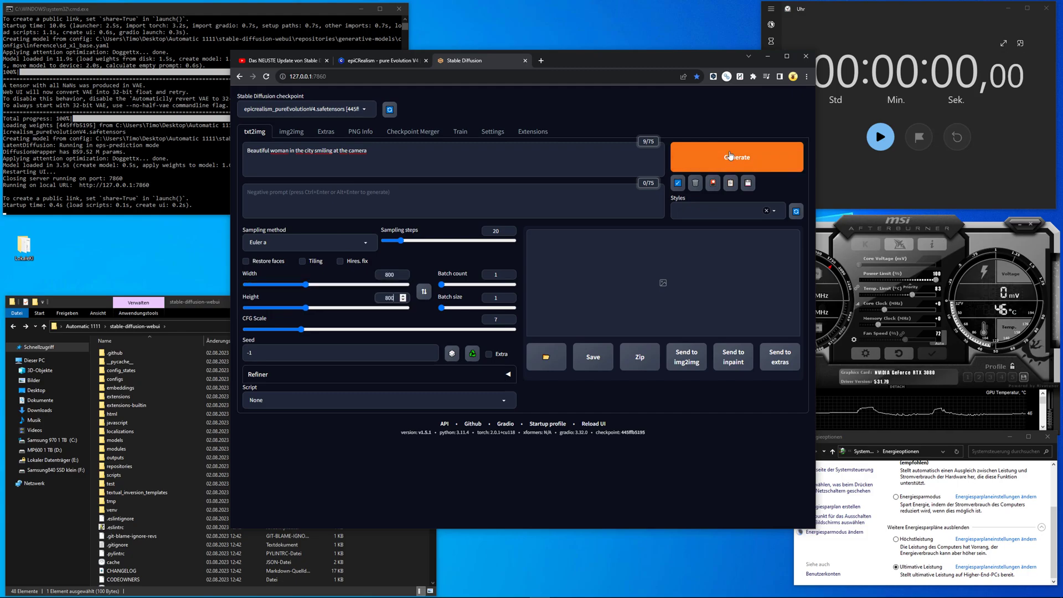
pyautogui.click(730, 160)
pyautogui.click(881, 137)
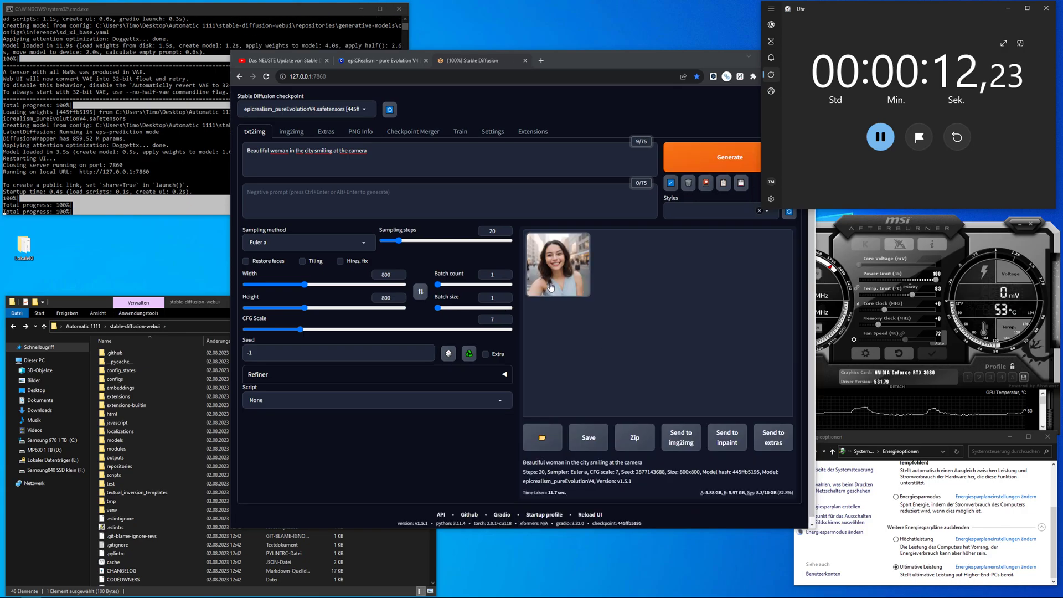
# Open the generated portrait of the smiling woman in the enlarged view to inspect its details.
pyautogui.click(602, 309)
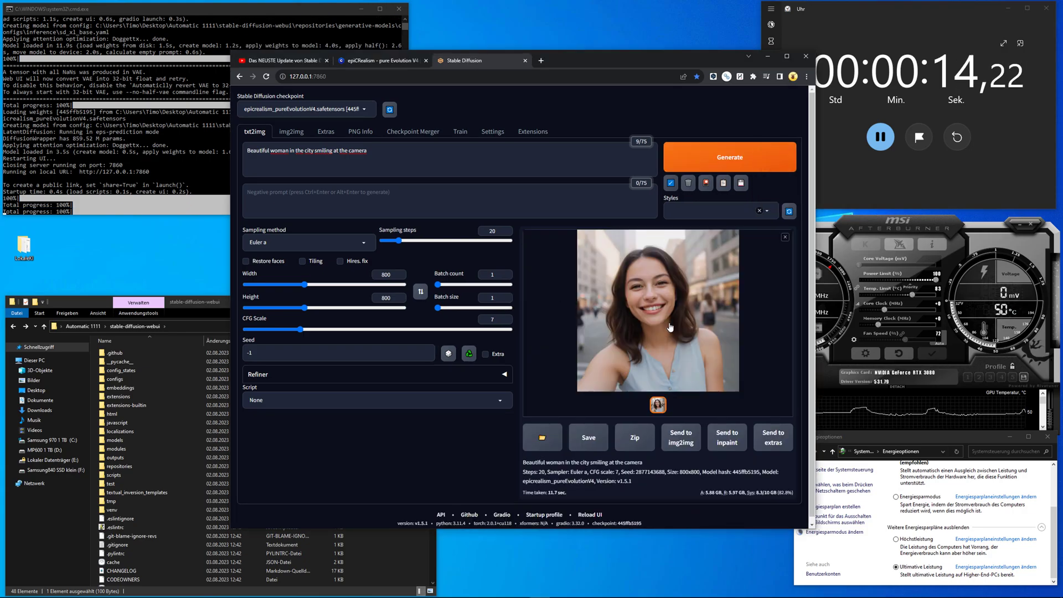
pyautogui.click(603, 308)
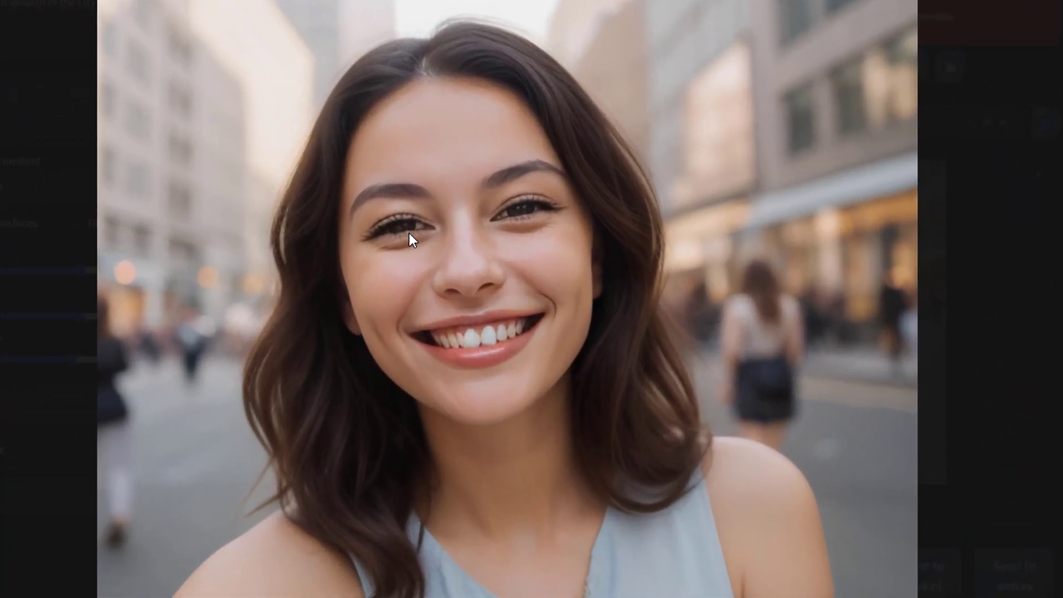
# Close the enlarged portrait and try to generate the images with a batch size of 8, timing the run with the stopwatch.
pyautogui.click(737, 159)
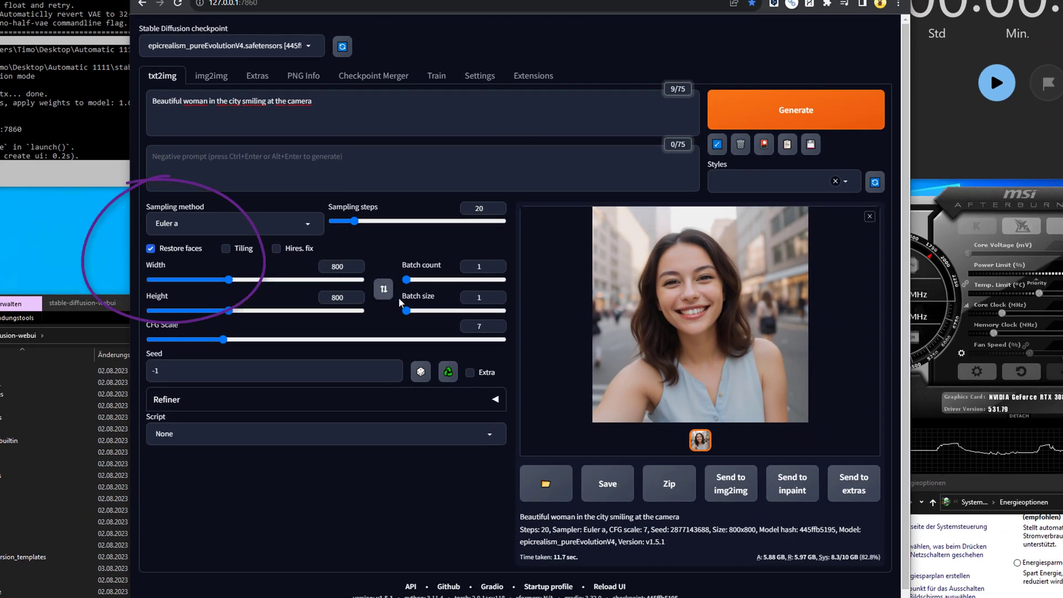
pyautogui.moveTo(406, 311); pyautogui.dragTo(507, 315)
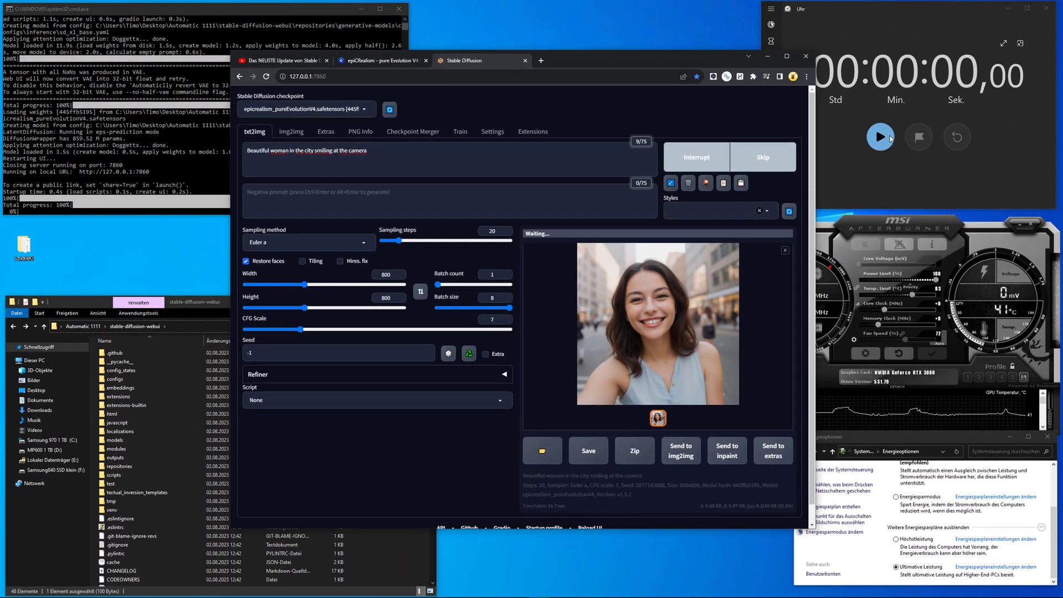
pyautogui.click(890, 138)
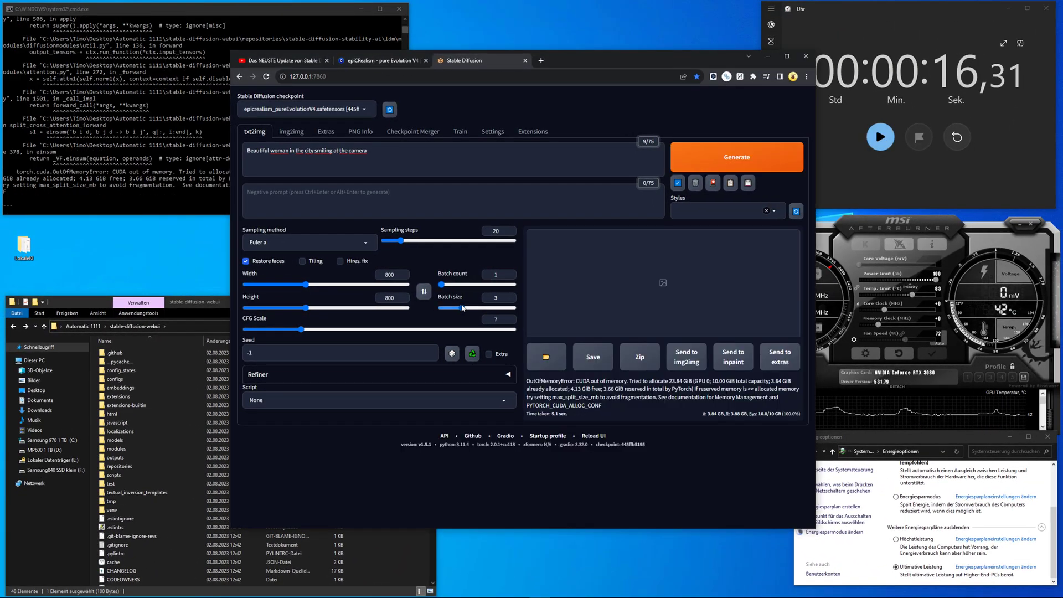
# Set the batch size to 3 and generate the images, resetting the stopwatch and timing the run.
pyautogui.click(736, 157)
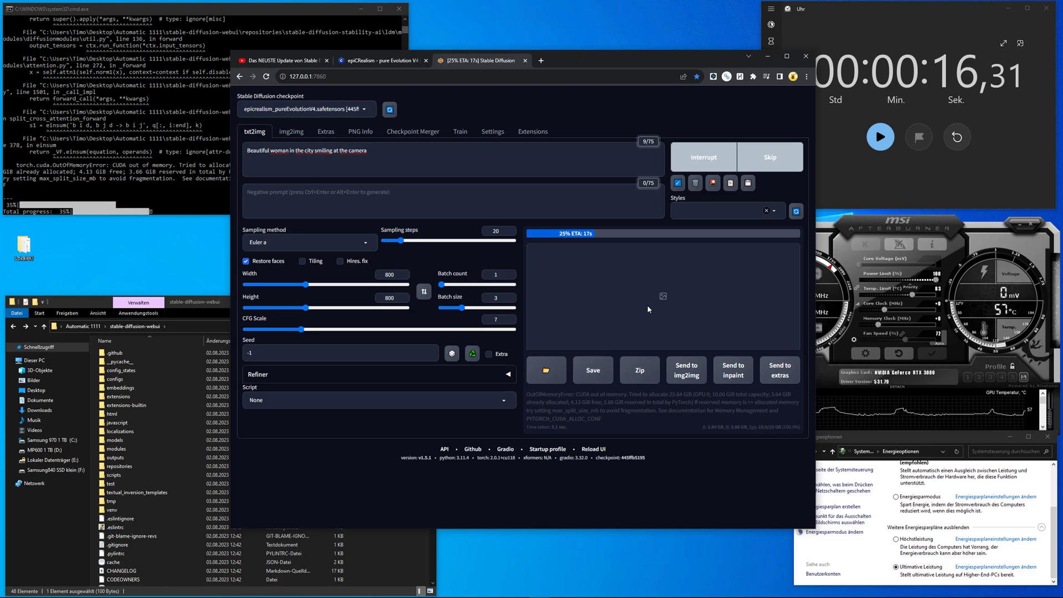
pyautogui.click(956, 137)
pyautogui.click(880, 137)
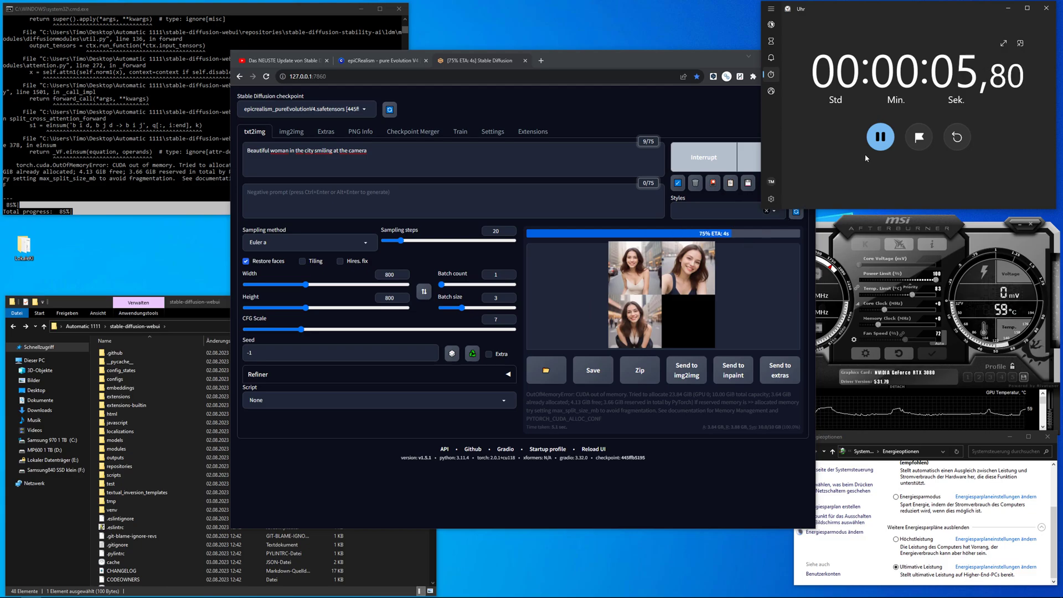
pyautogui.click(881, 137)
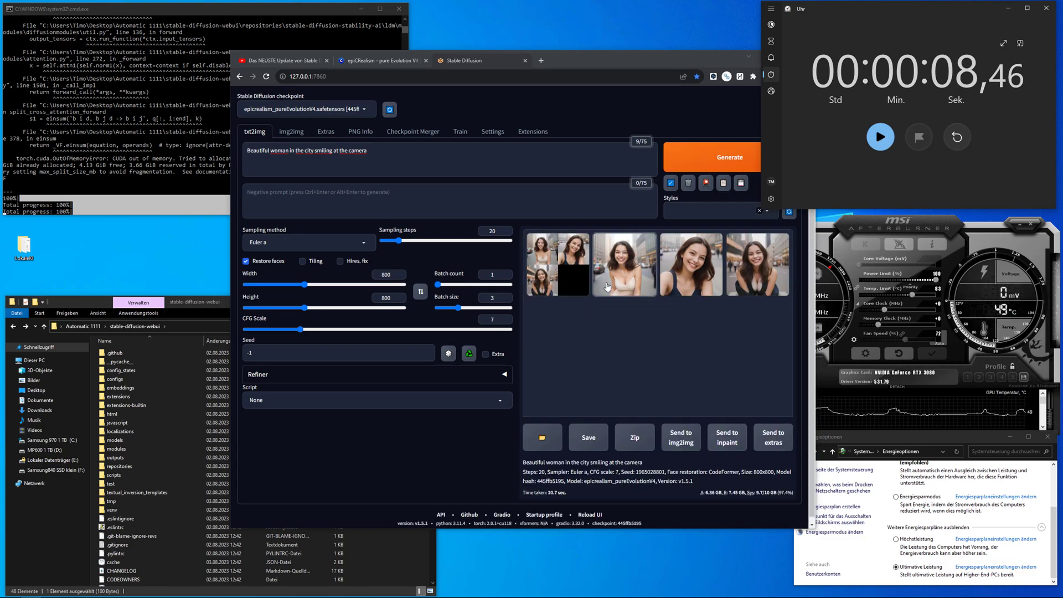
# Examine each of the three generated portraits in the enlarged view, then return to the generation settings.
pyautogui.click(608, 287)
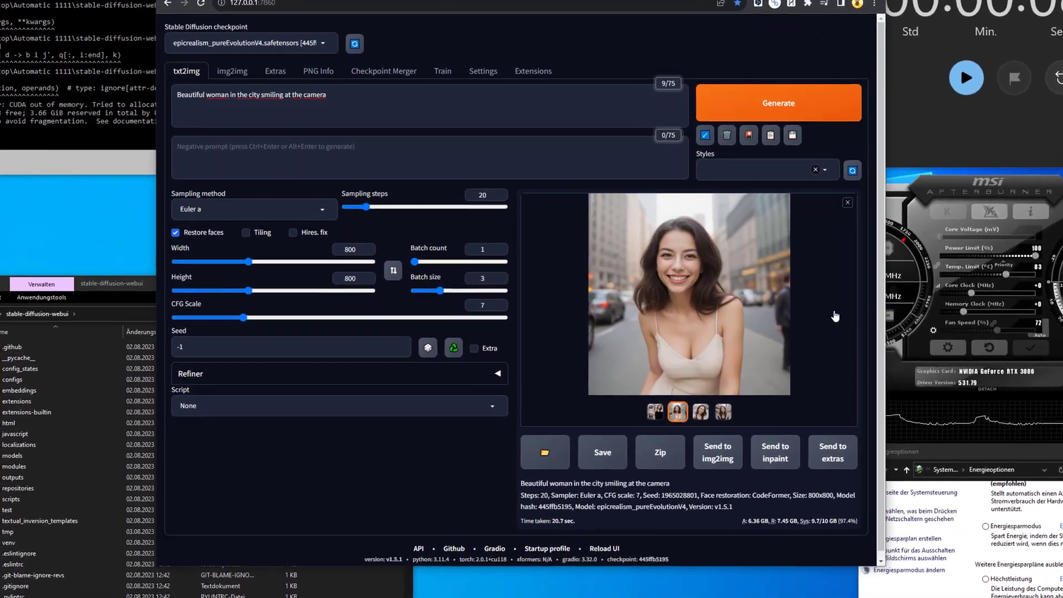
pyautogui.click(742, 299)
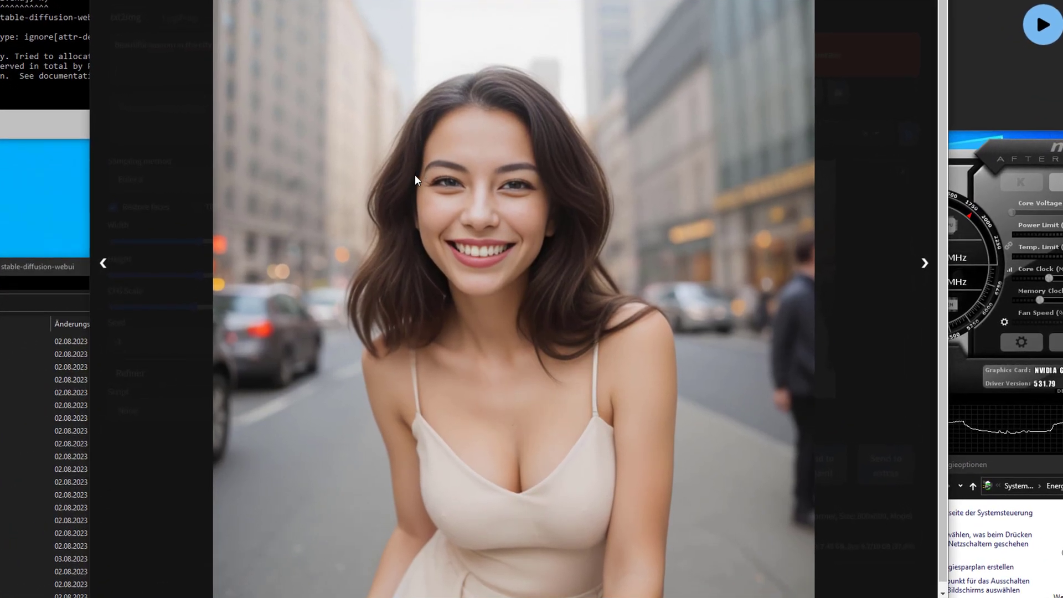
pyautogui.click(923, 266)
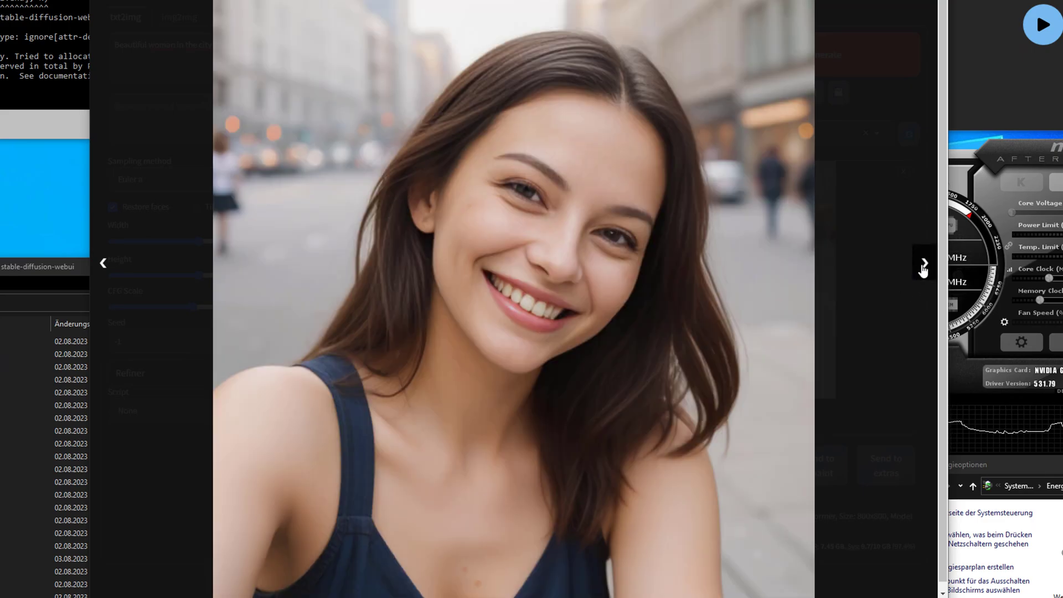
pyautogui.click(924, 266)
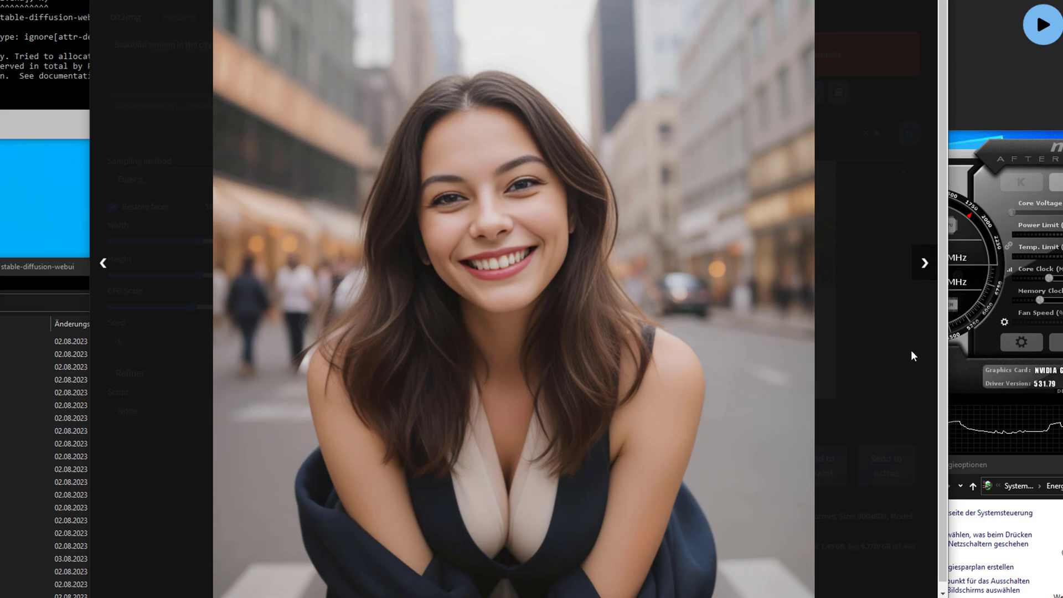
pyautogui.click(864, 360)
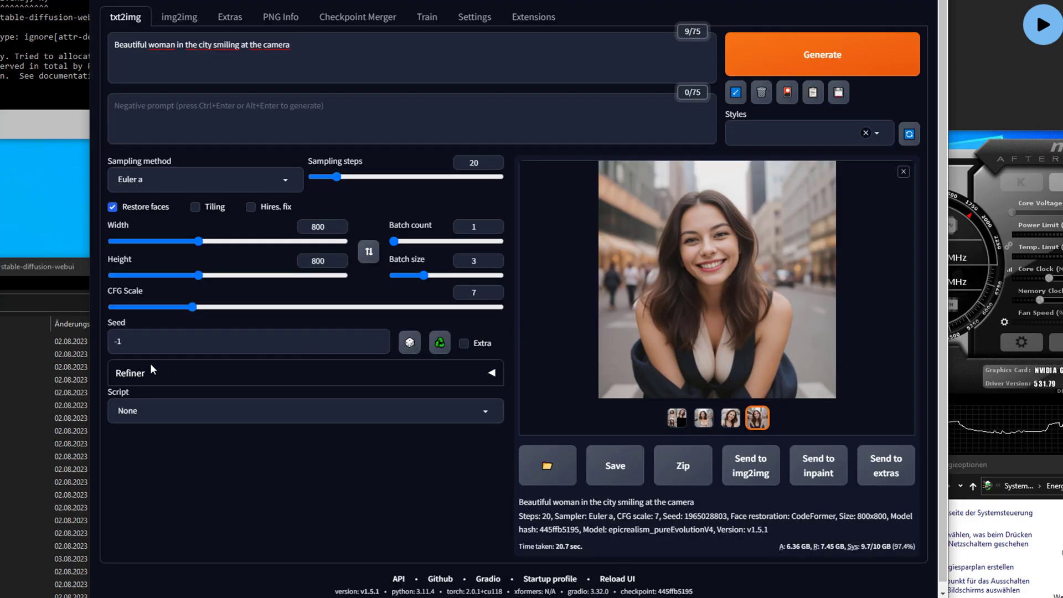
pyautogui.click(751, 276)
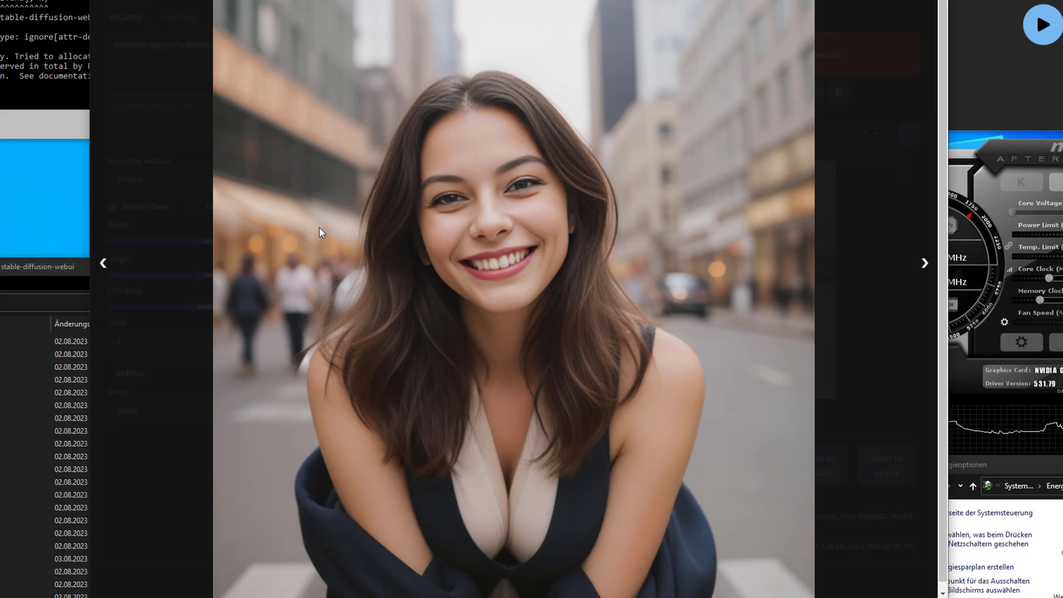
pyautogui.click(174, 447)
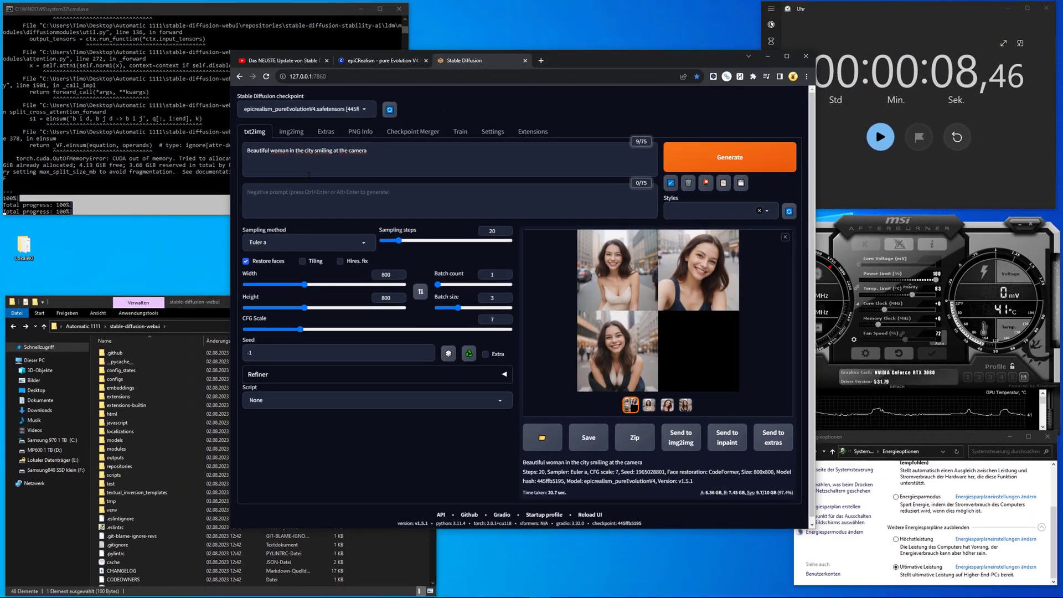
pyautogui.tripleClick(272, 151)
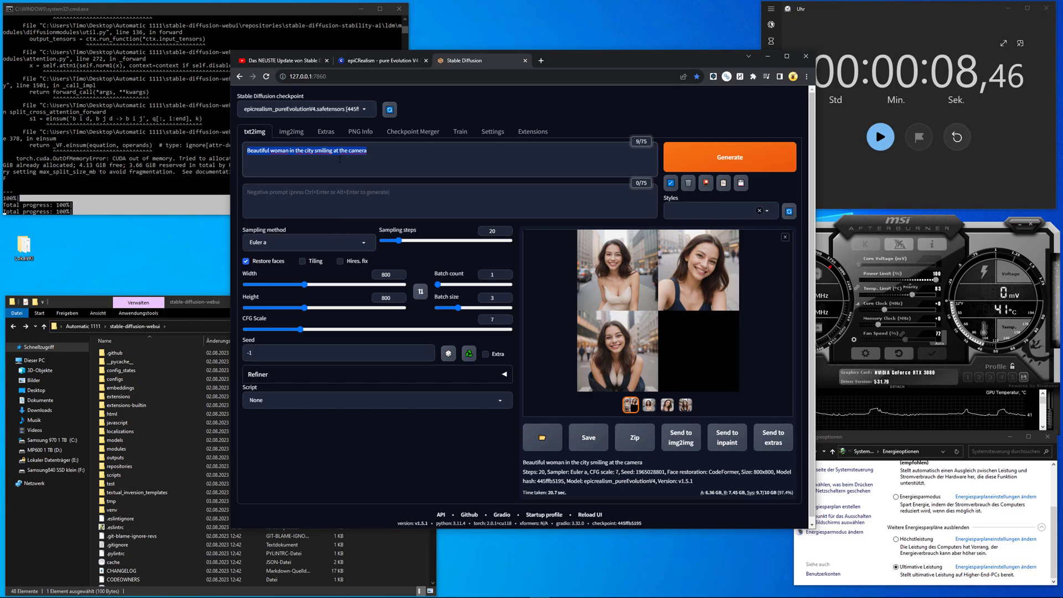
pyautogui.click(268, 151)
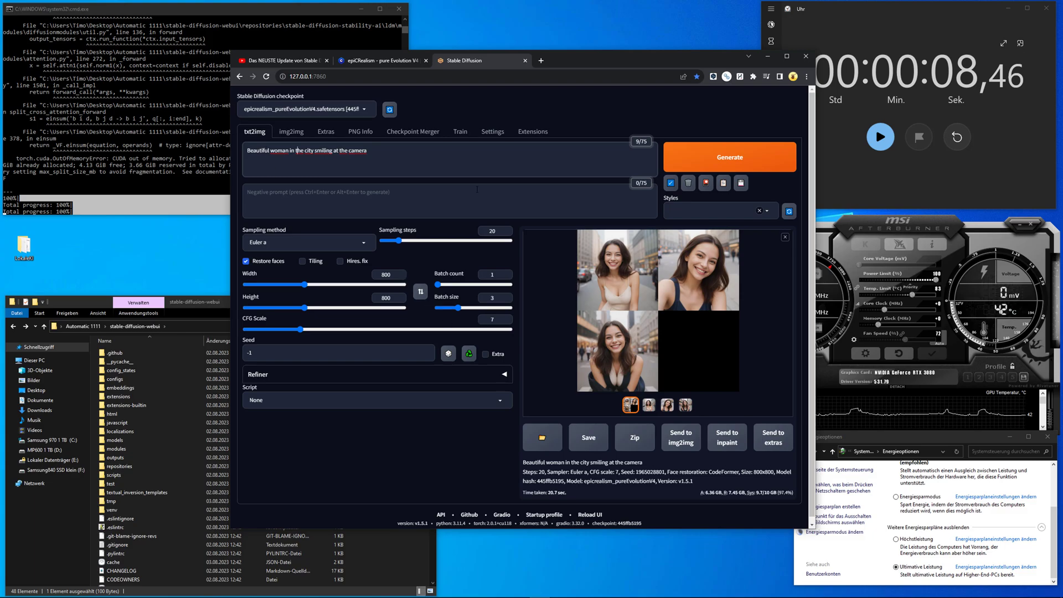
pyautogui.moveTo(398, 160); pyautogui.dragTo(246, 165)
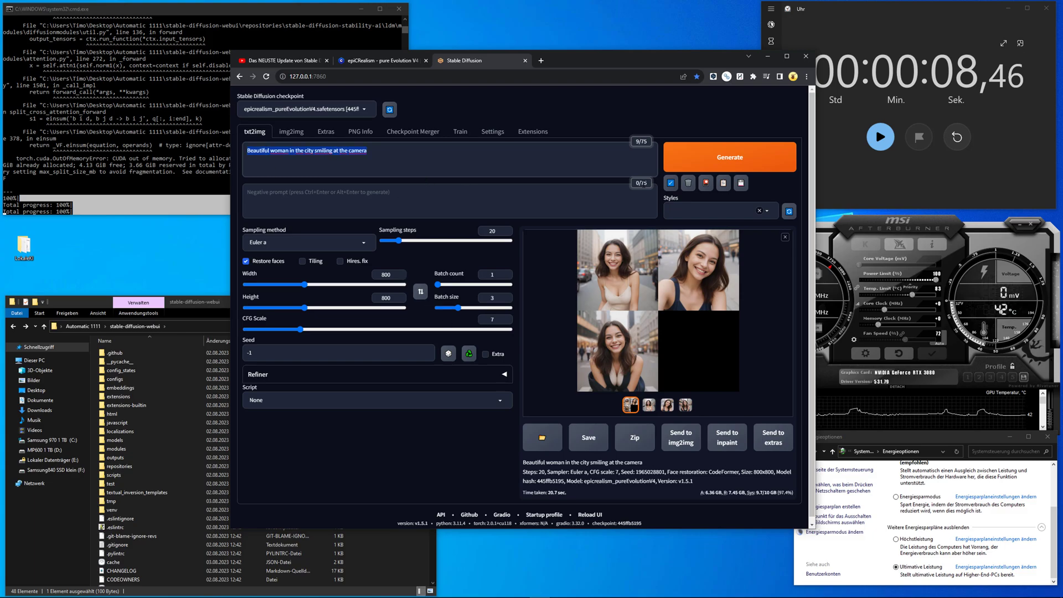
# Change the prompt to "Beautiful topless woman in the city smiling at the camera holding a sign with the text "Oben ohne in Freibädern erlauben!"" and generate.
pyautogui.click(291, 150)
pyautogui.hotkey('shift', 'End')
pyautogui.hotkey('ctrl', 'shift', 'Left')
pyautogui.hotkey('ctrl', 'shift', 'Left')
pyautogui.hotkey('ctrl', 'Left')
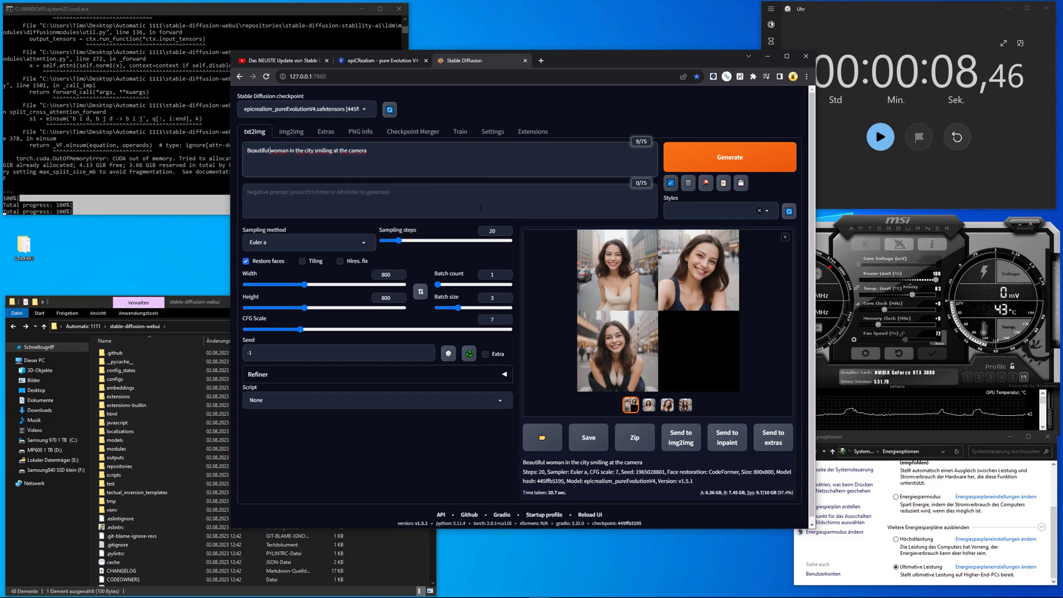
pyautogui.write('topless')
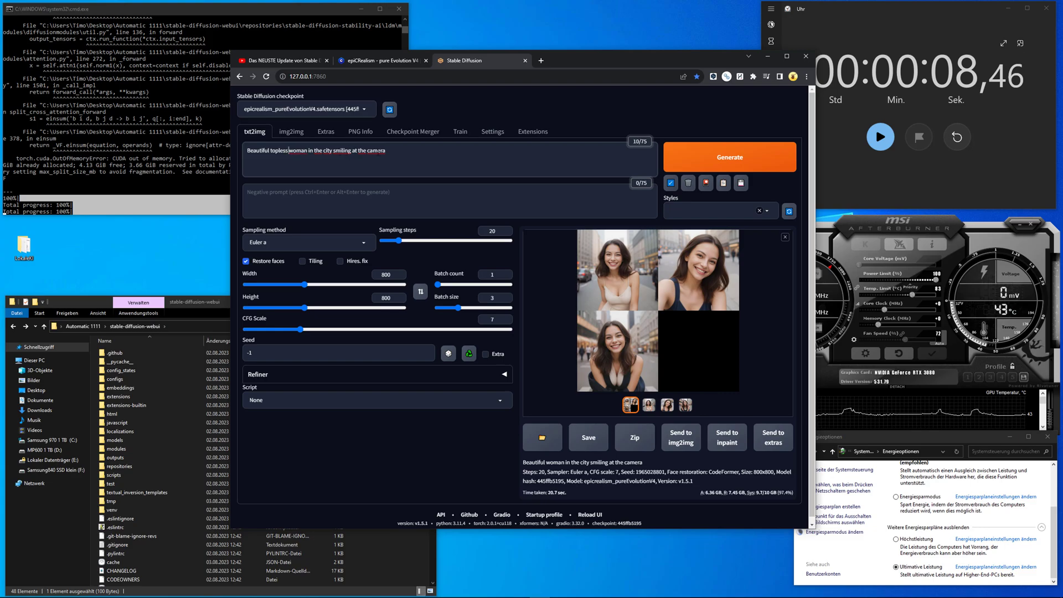
pyautogui.press('End')
pyautogui.write('holding a sign with the text "Oben ohne in Freibädern erlauben!"')
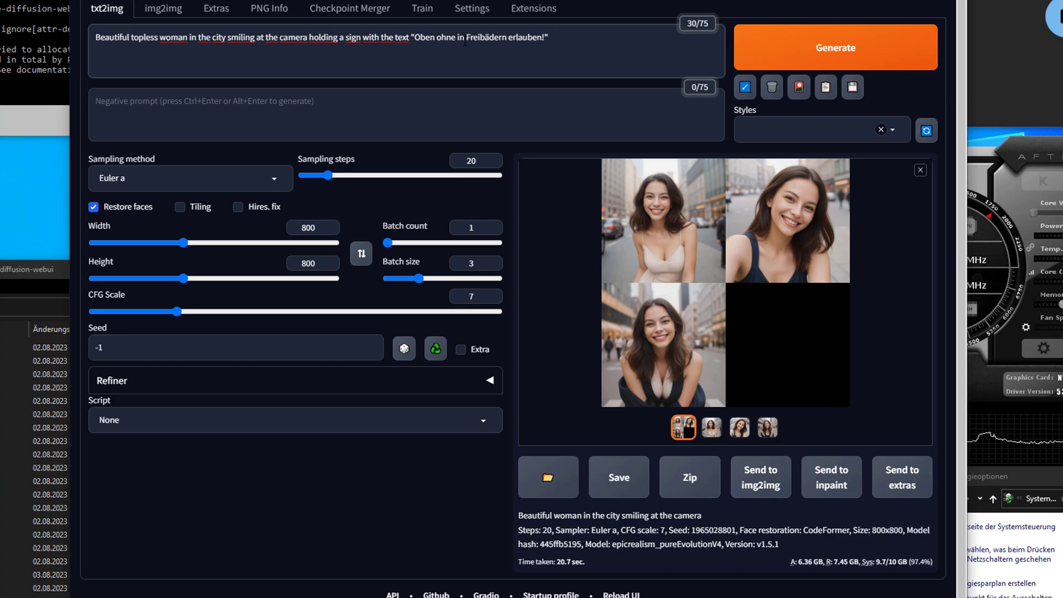
pyautogui.click(815, 57)
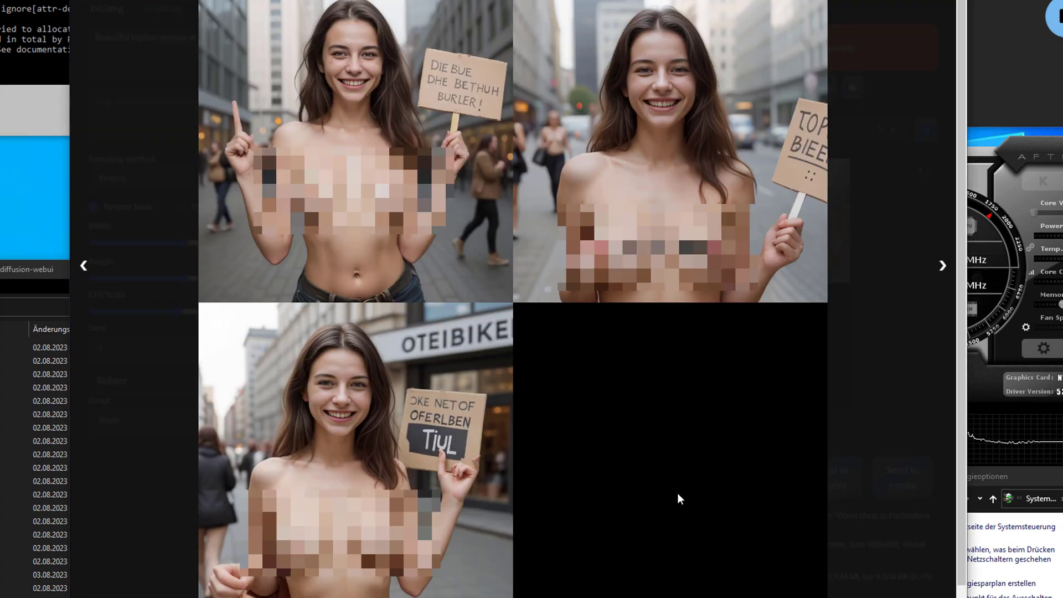